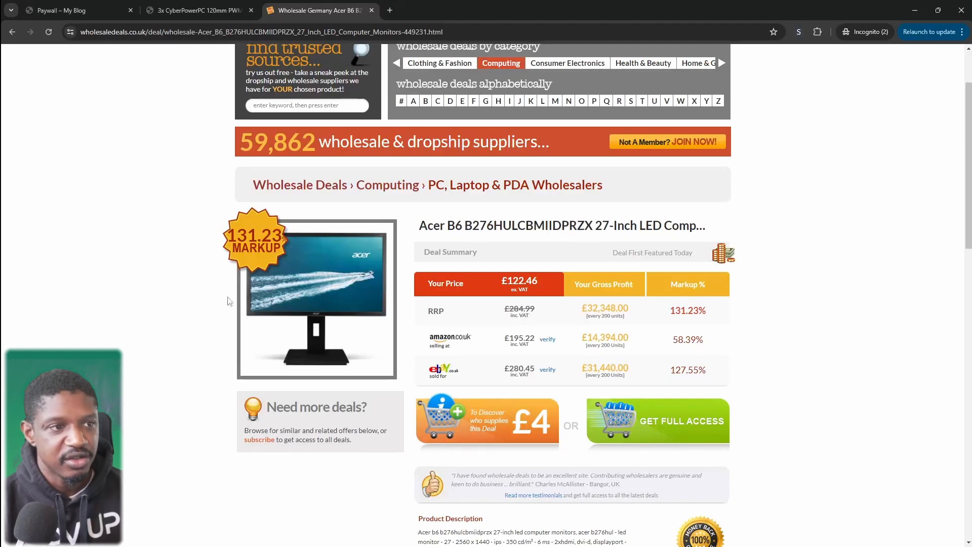
Examine the price and the members-only notice on the 3x CyberPowerPC 120mm PWM Black Fans Kit product page.
click(190, 12)
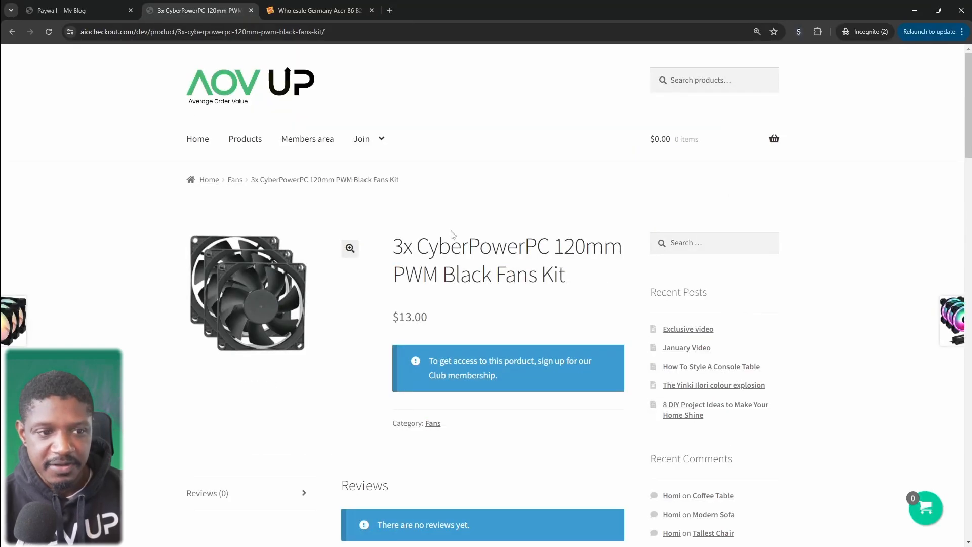
drag(552, 279, 405, 255)
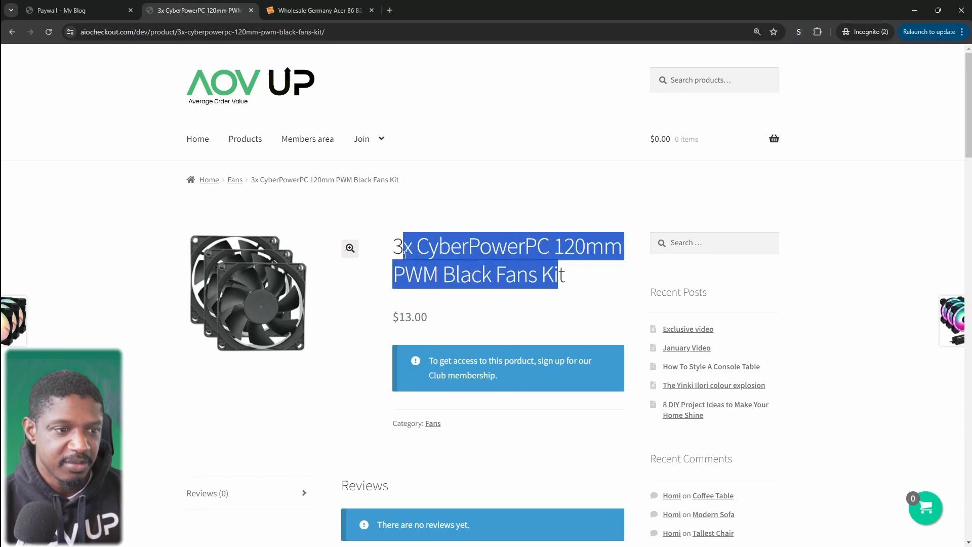
drag(432, 321, 400, 253)
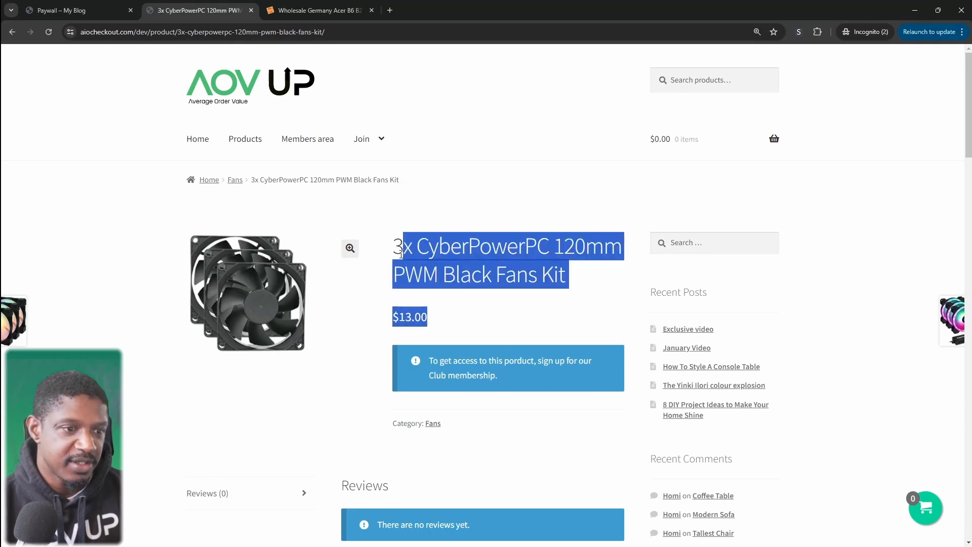
drag(439, 361, 525, 359)
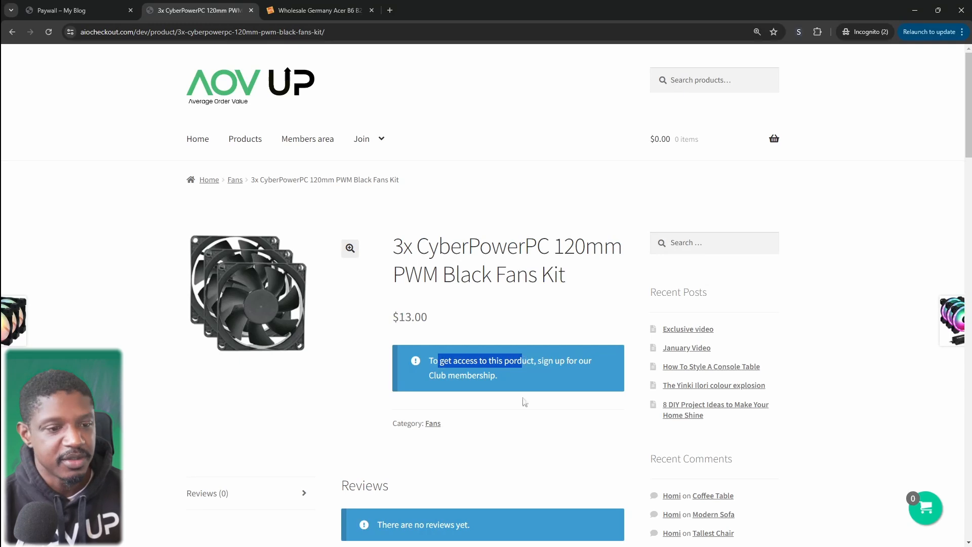
click(558, 388)
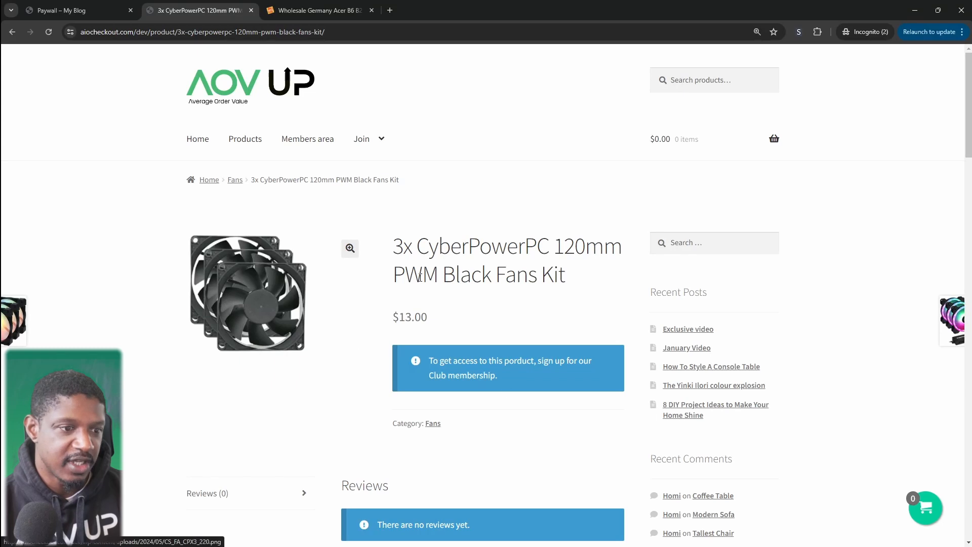
Review the Paywall page's preview text and its members-only signup notice.
click(64, 5)
scroll(456, 387, up, 5)
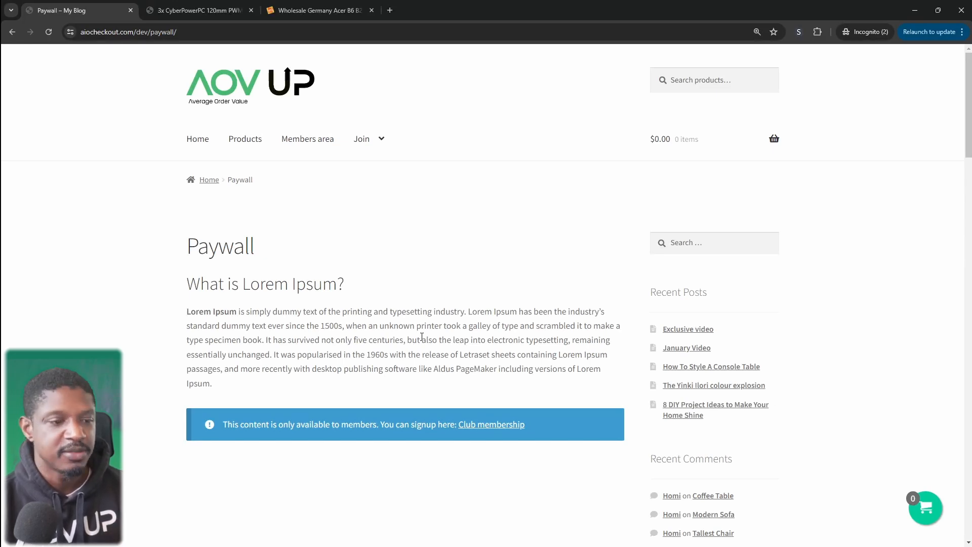
drag(189, 244, 356, 310)
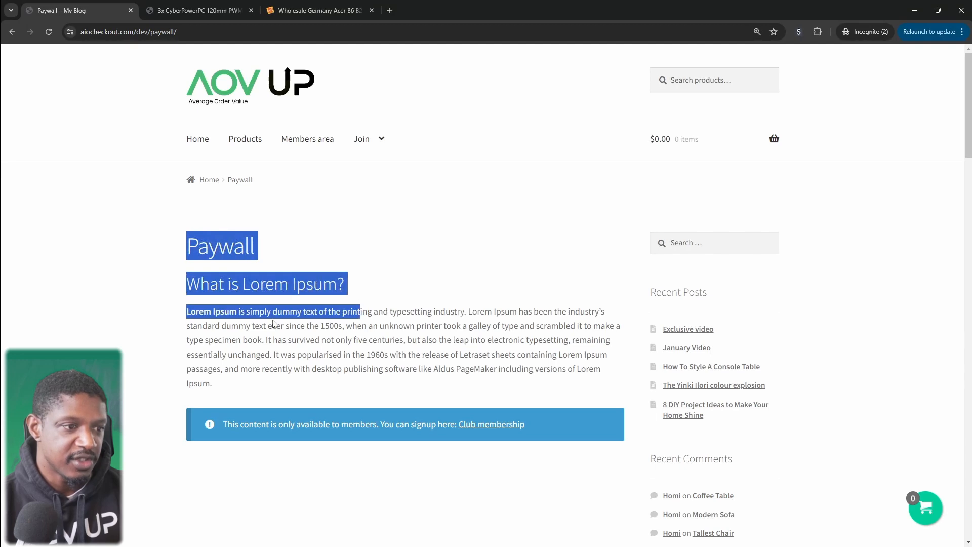
click(386, 434)
scroll(387, 434, down, 2)
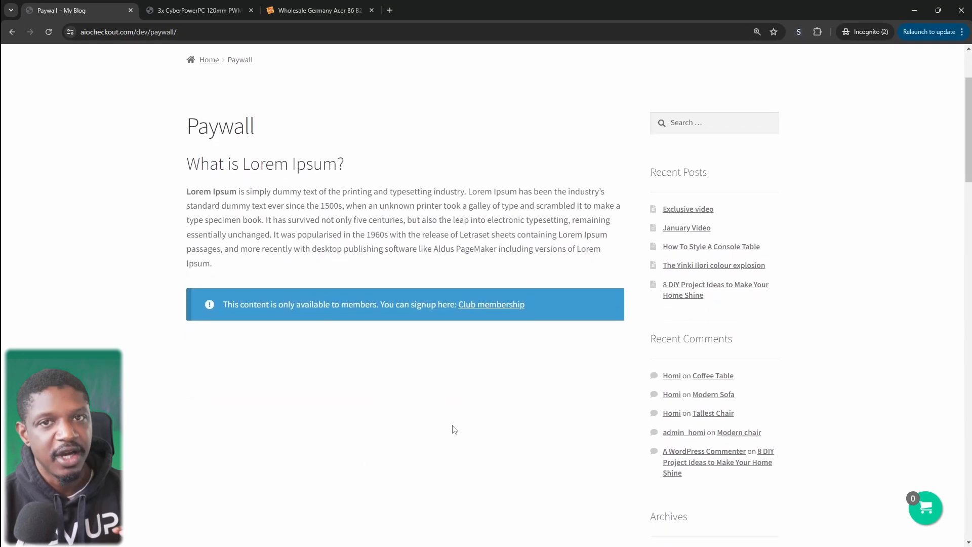
drag(234, 319, 453, 348)
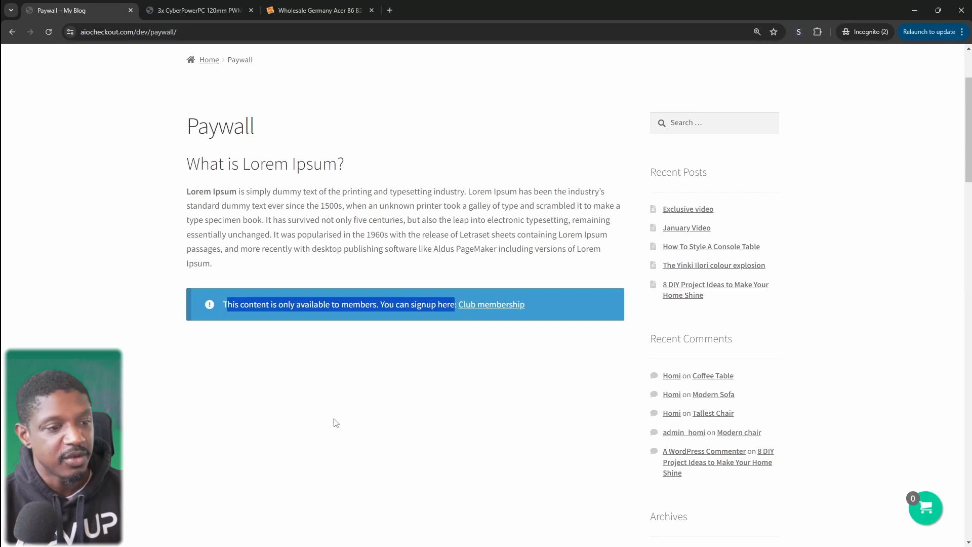
View the AovUp Memberships plugin page.
click(494, 305)
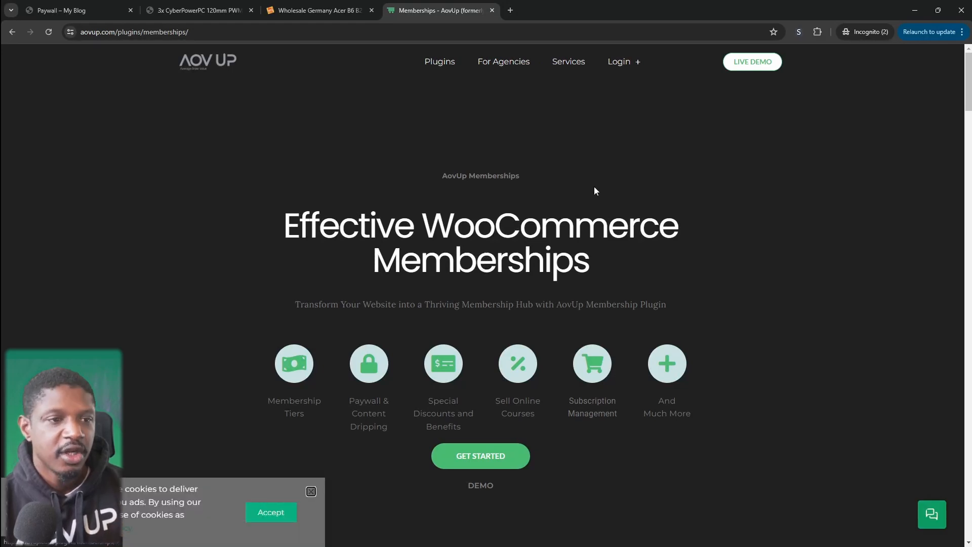
drag(517, 178, 439, 177)
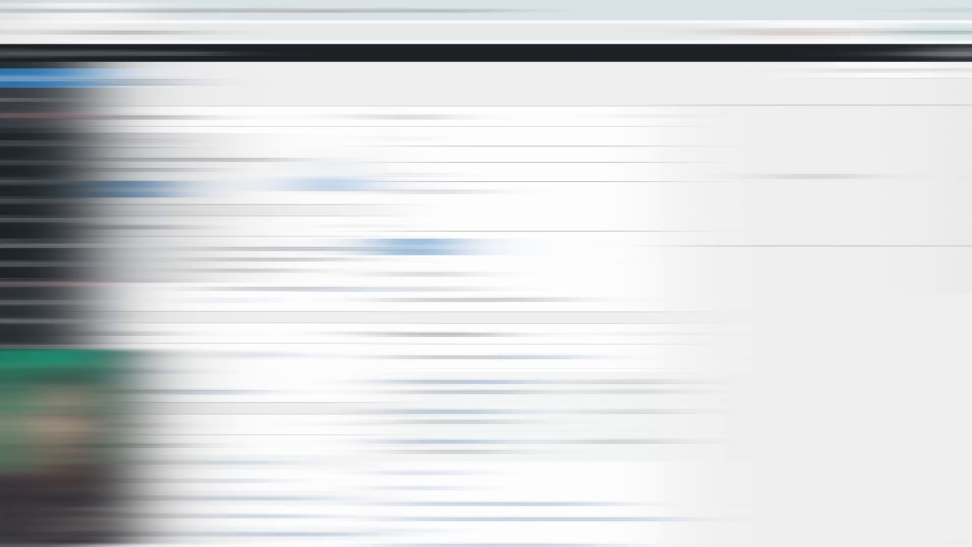
Start a new membership plan in AOVup Memberships and title it "Club members".
mouse_move(39, 147)
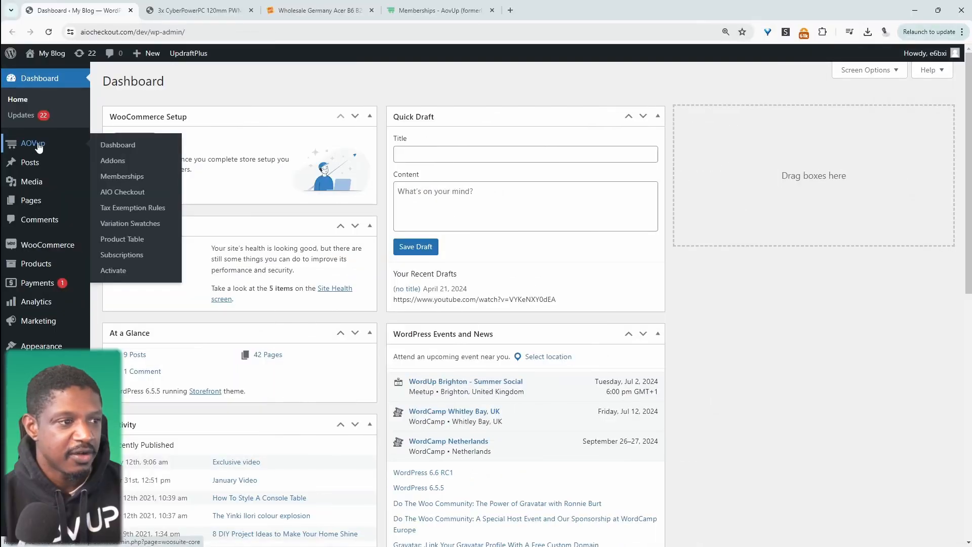
click(126, 176)
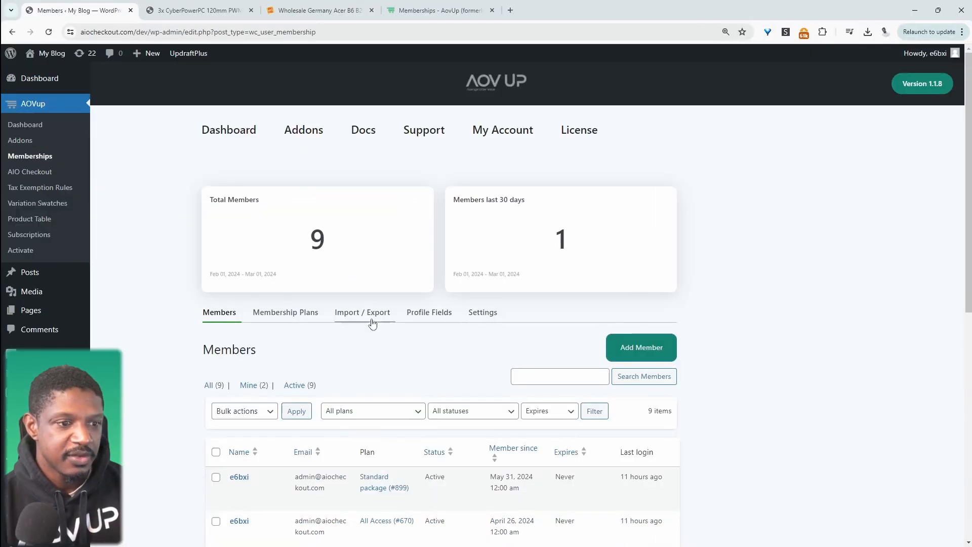
click(286, 313)
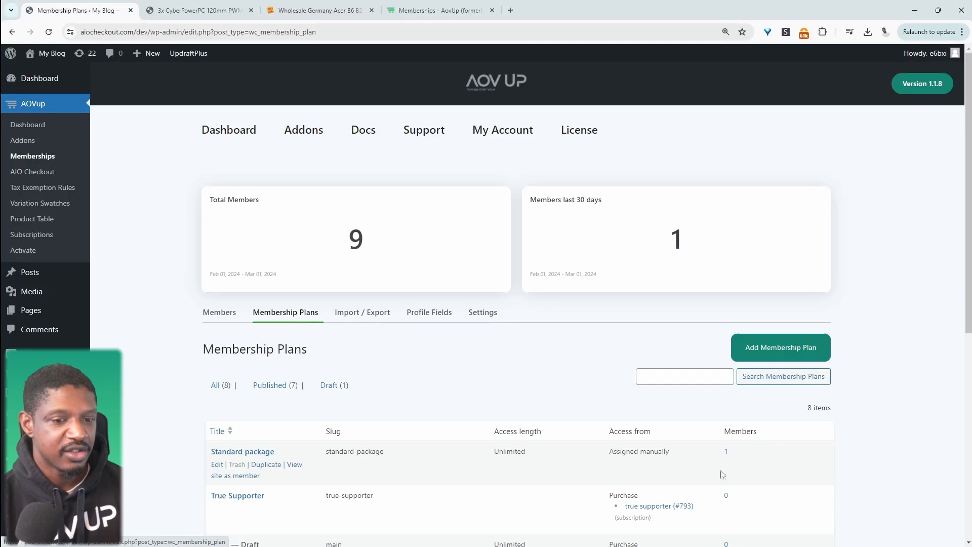
click(760, 353)
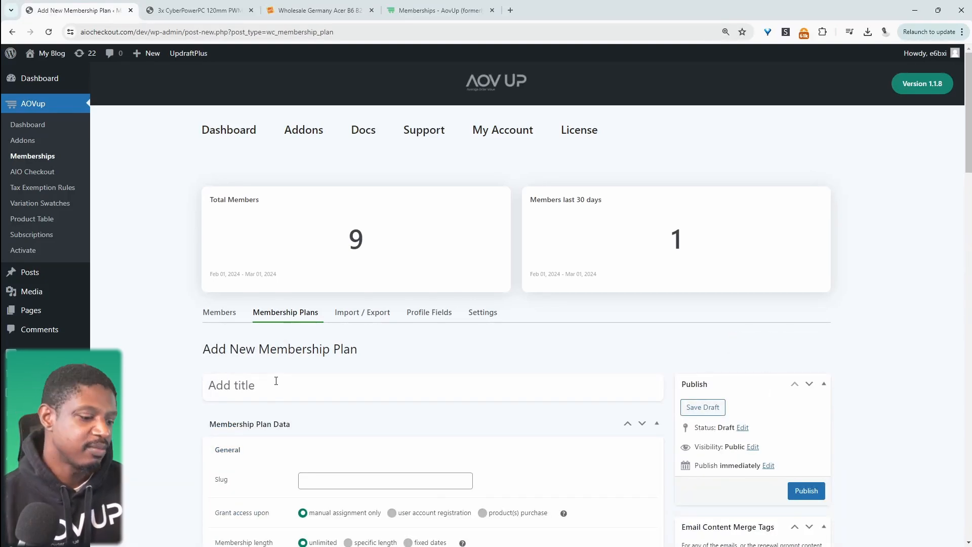
text(Club members)
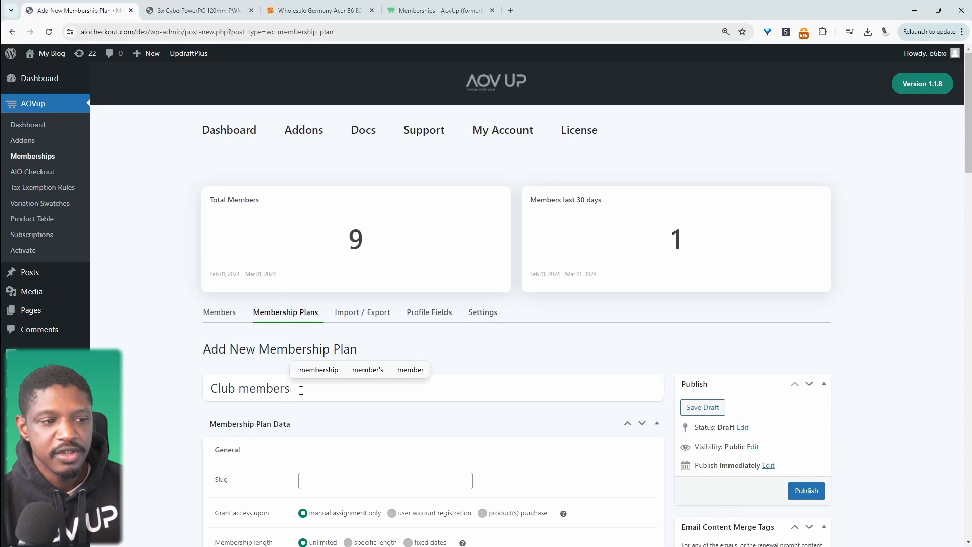
drag(309, 389, 215, 386)
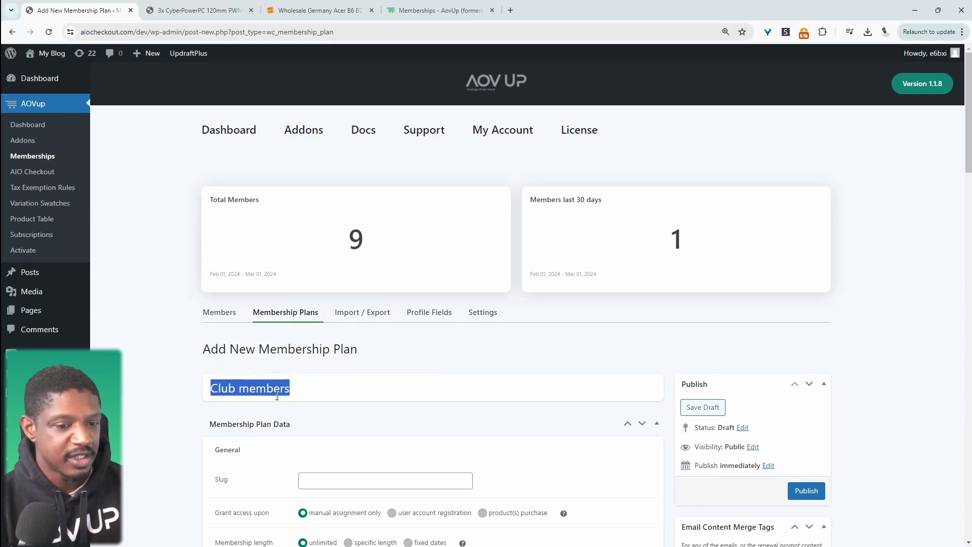
Set the Club members plan to grant access upon product(s) purchase.
scroll(286, 385, down, 3)
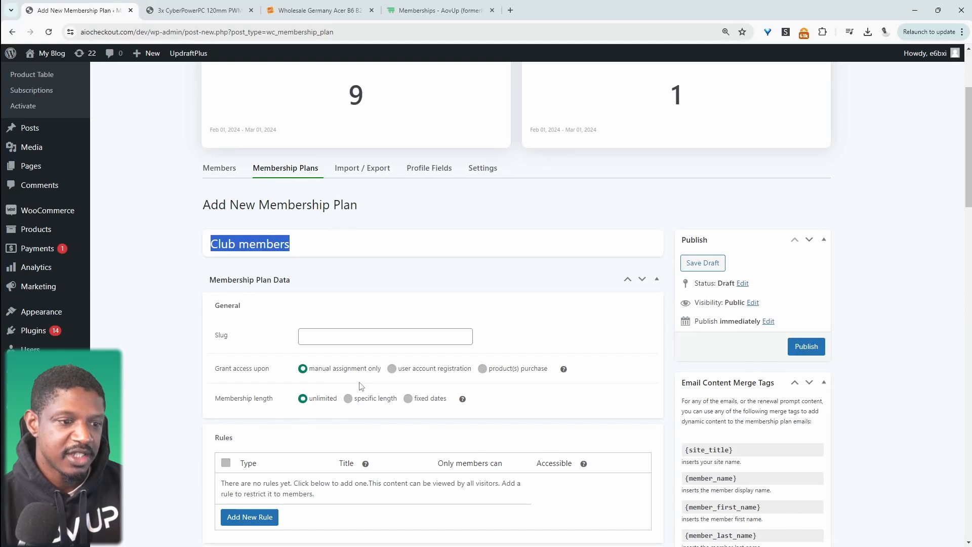
click(393, 369)
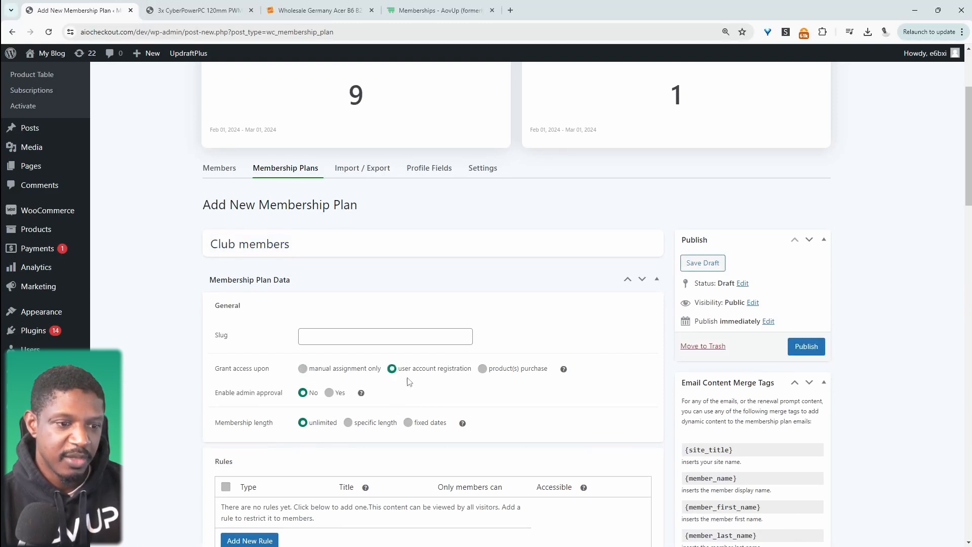
click(493, 373)
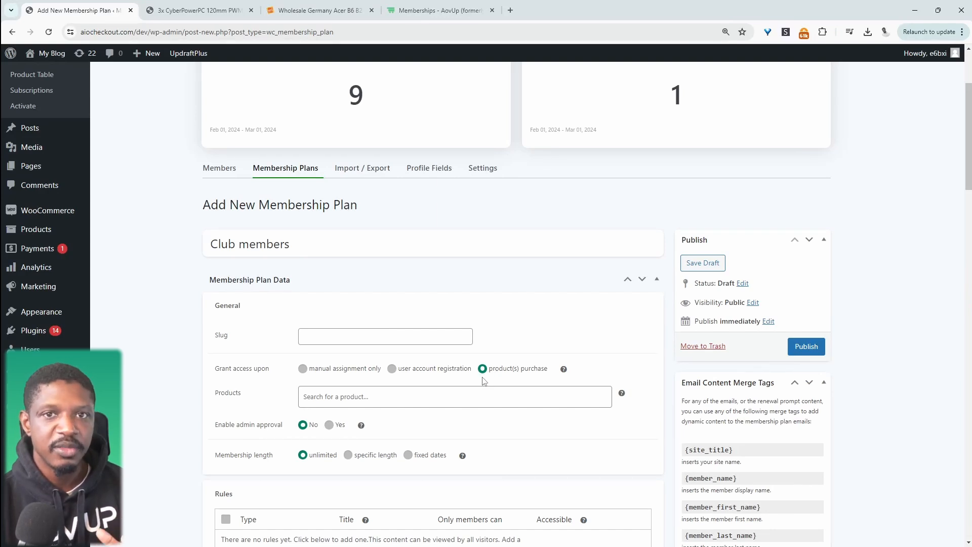
click(435, 400)
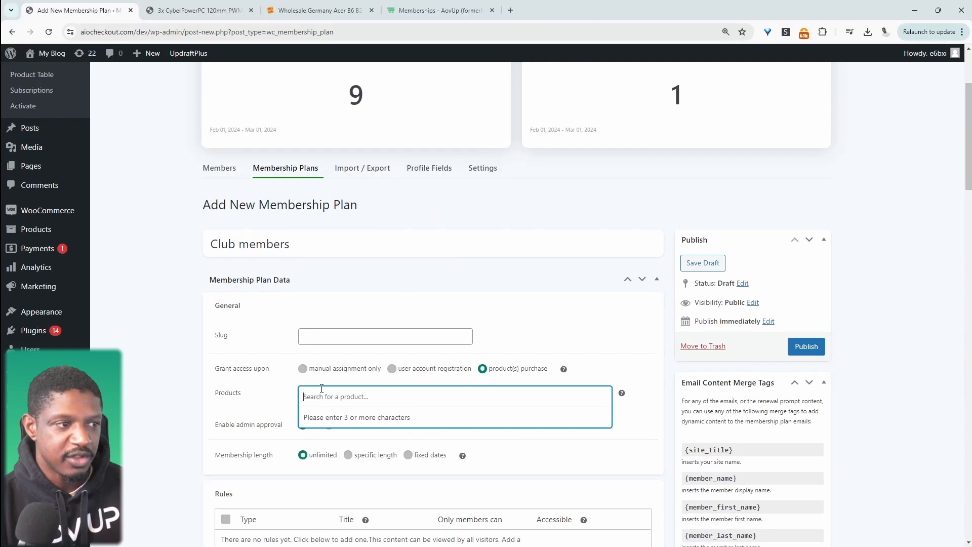
Start a new WooCommerce product in a separate browser tab and name it "Club membership".
scroll(322, 389, up, 1)
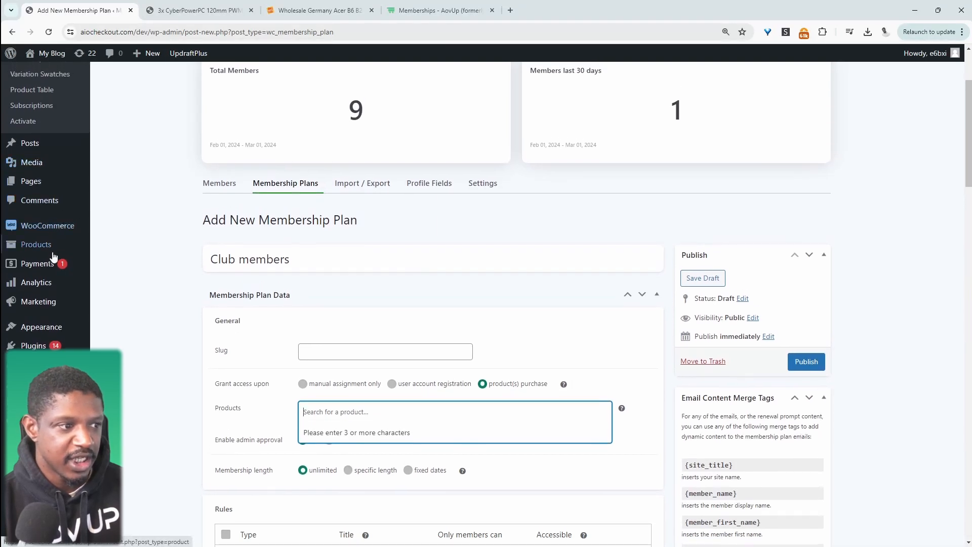
mouse_move(57, 259)
click(121, 264)
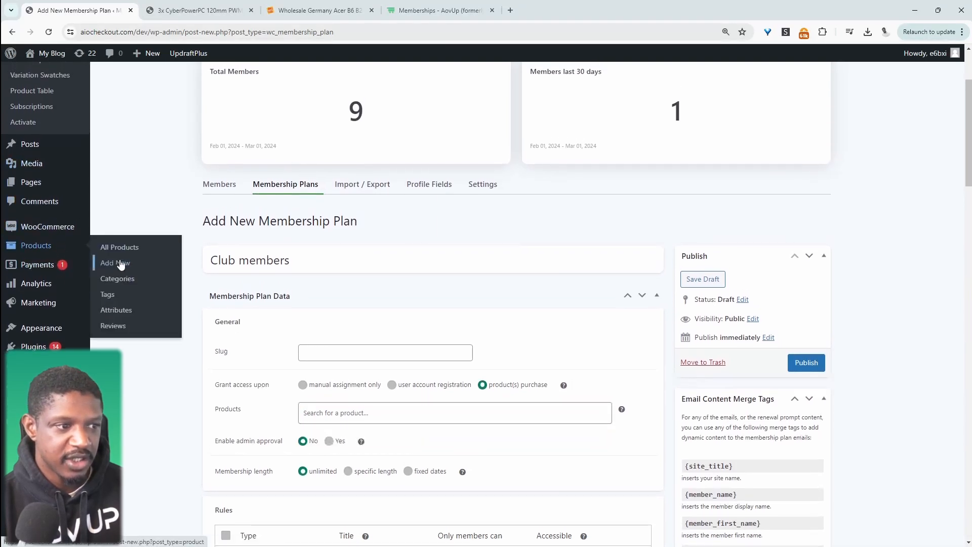
middle_click(121, 264)
click(216, 6)
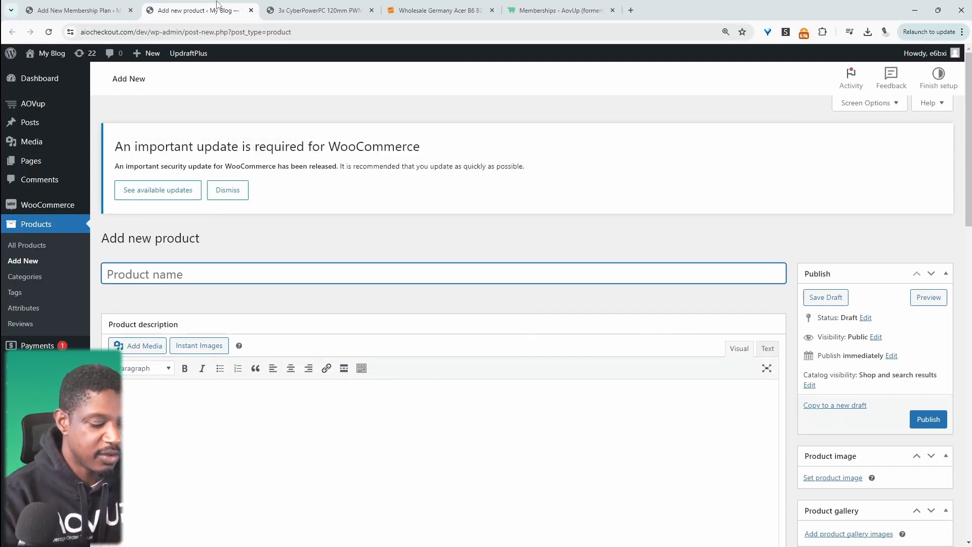
text(Culb)
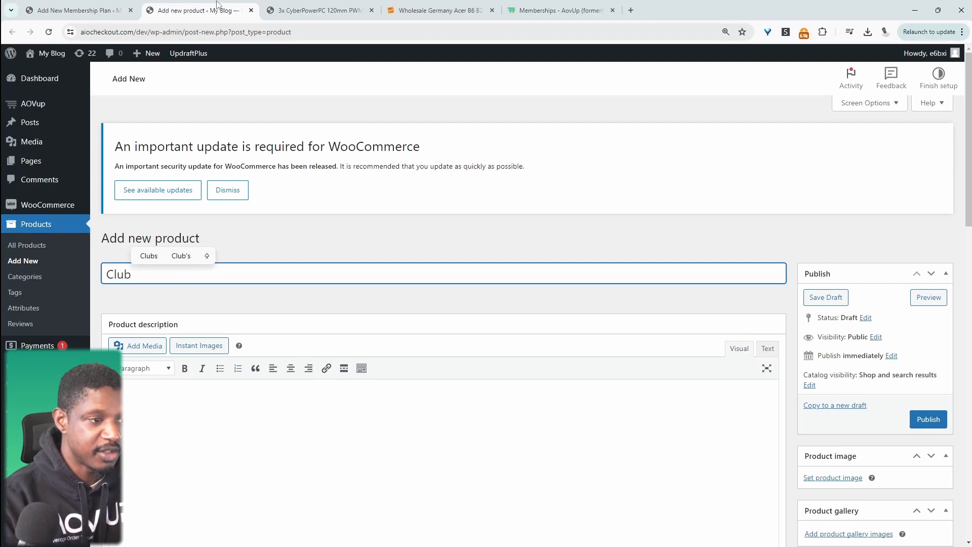
text( membership)
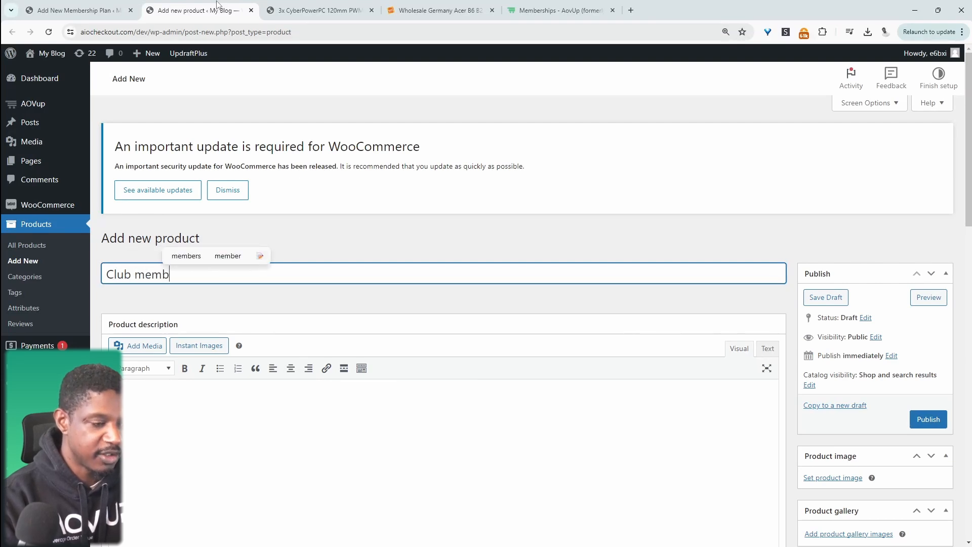
Set the regular price of the product to 100 as a simple product.
scroll(431, 273, down, 4)
scroll(431, 273, down, 7)
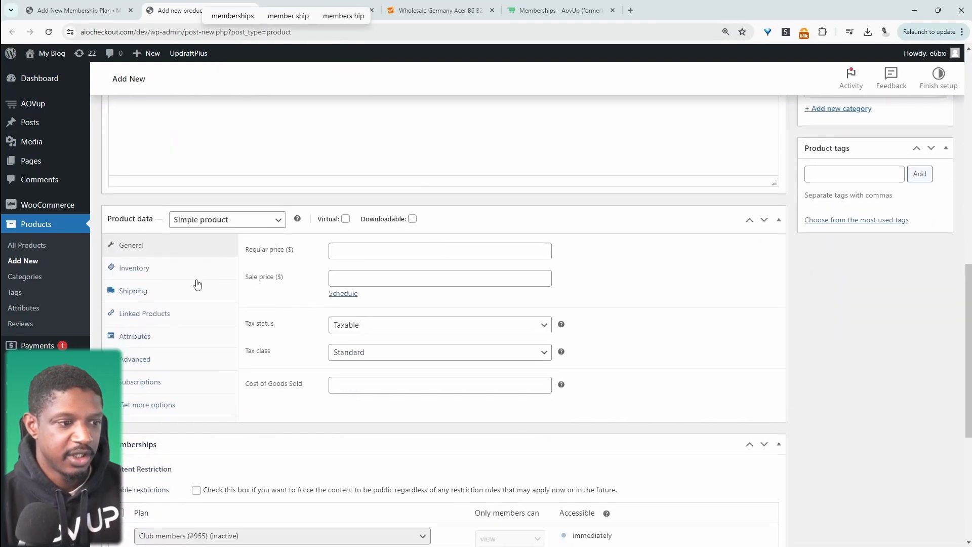
click(221, 224)
click(363, 247)
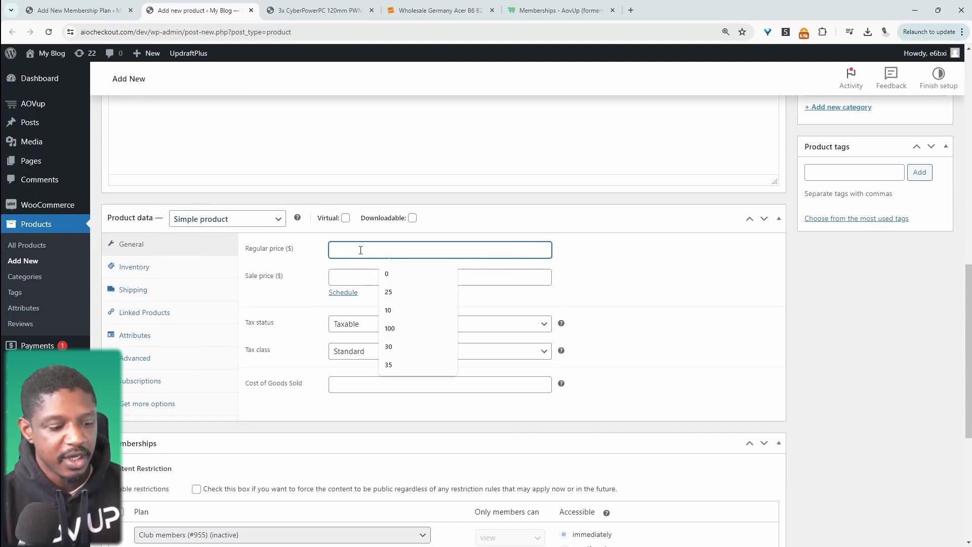
text(100)
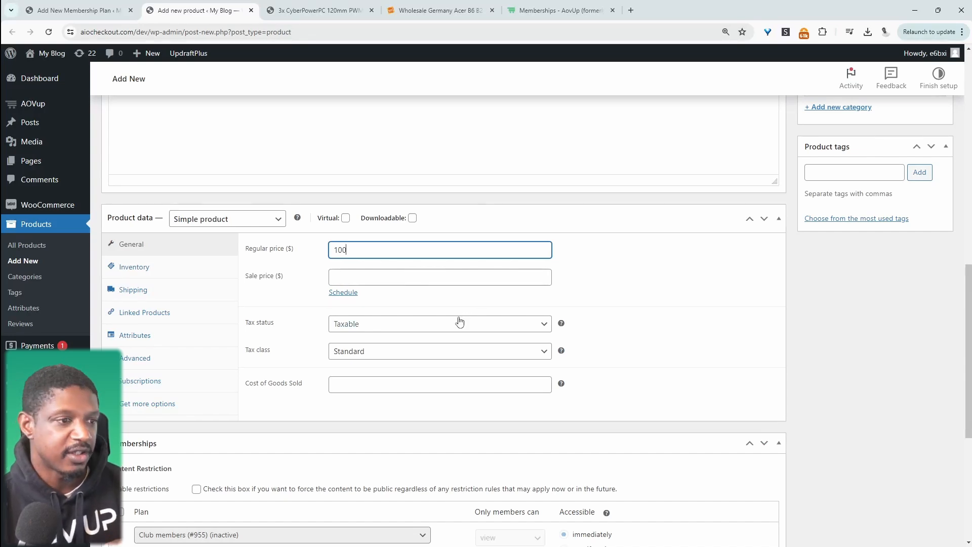
Change the product type to Simple subscription and set the subscription price to 7 every month.
click(225, 224)
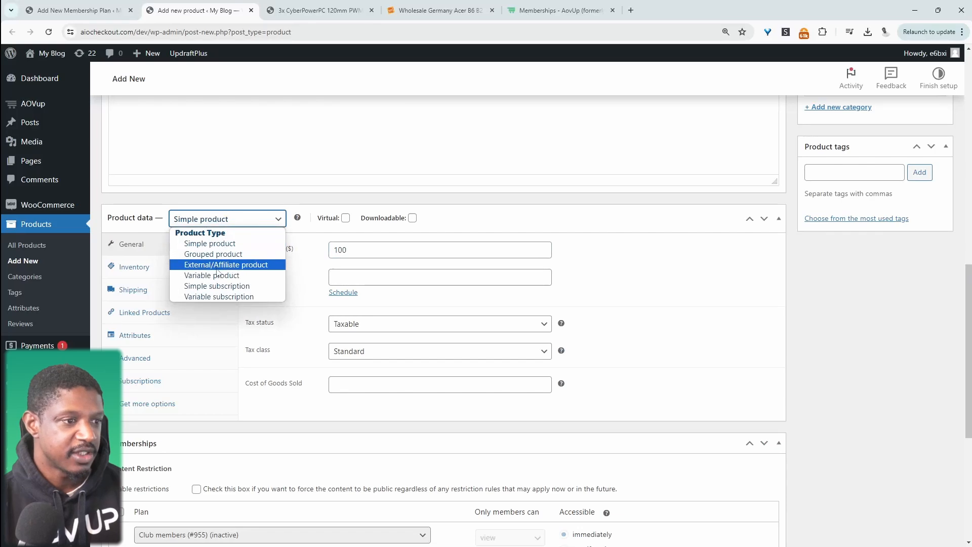
click(215, 286)
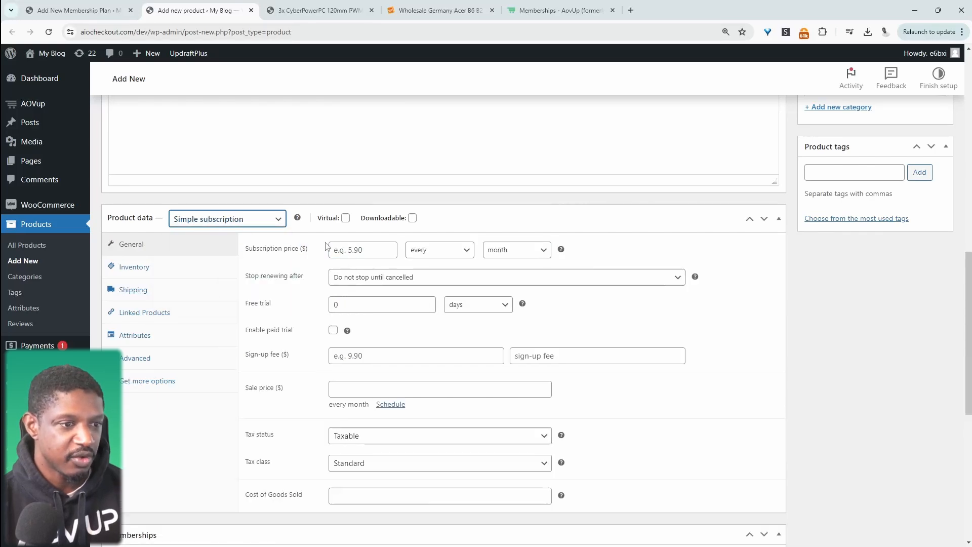
click(344, 256)
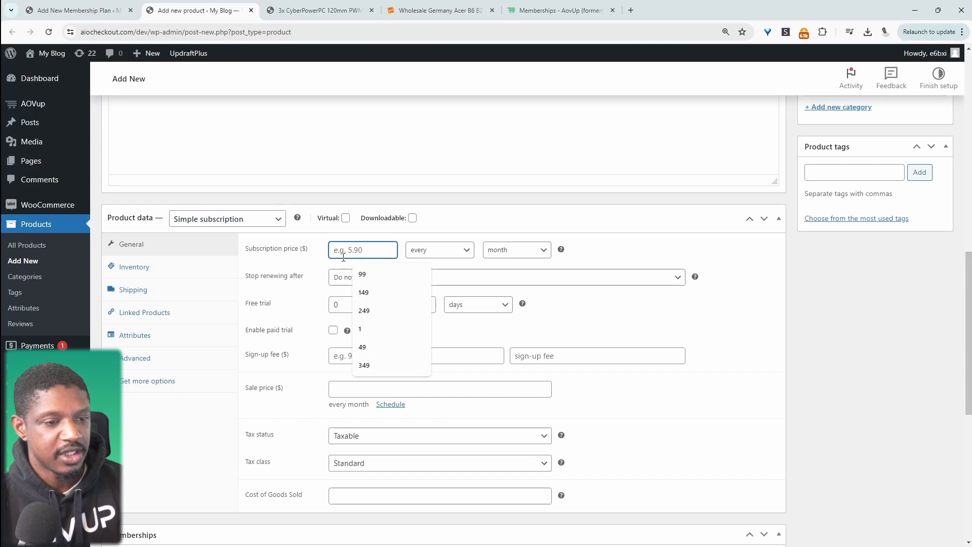
text(7)
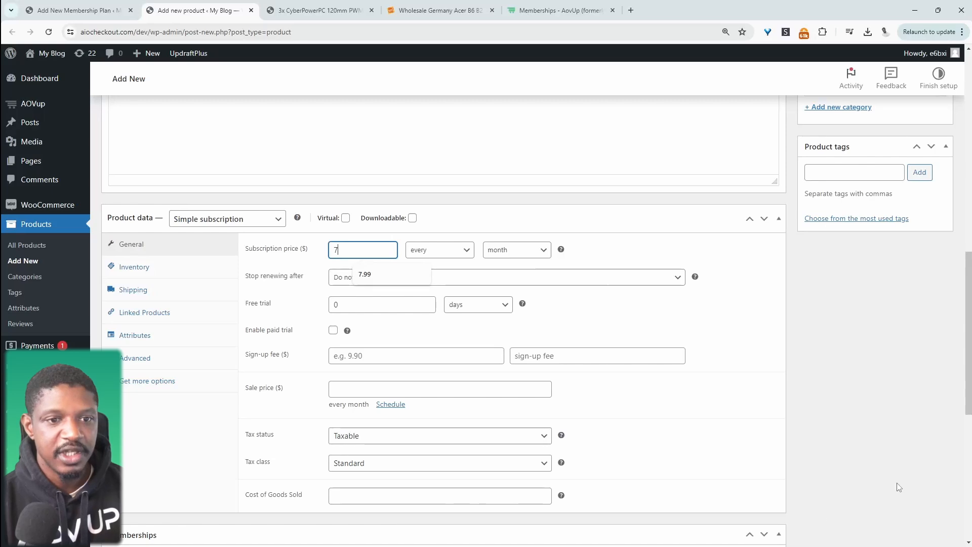
Publish the Club membership product and return to the Club members plan form.
click(892, 407)
scroll(891, 396, up, 12)
click(929, 419)
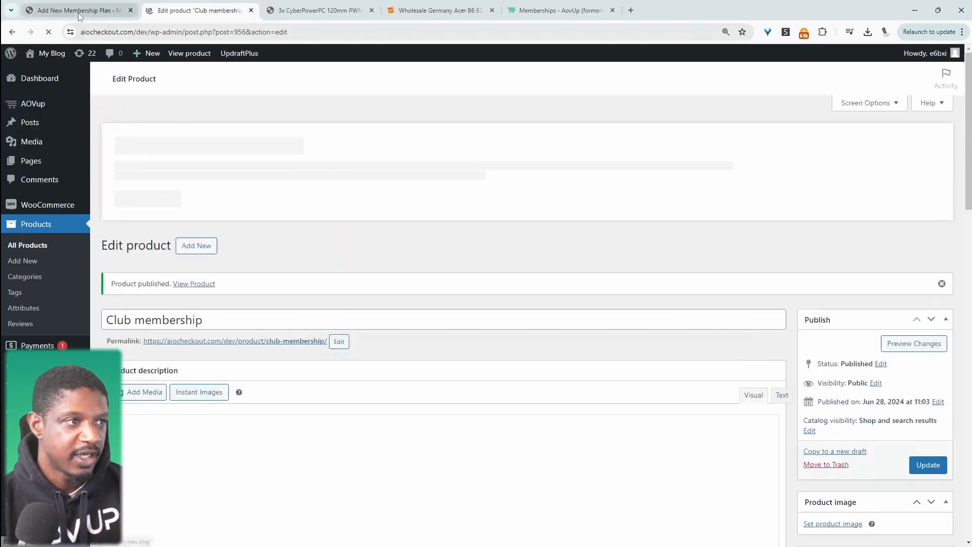
click(74, 12)
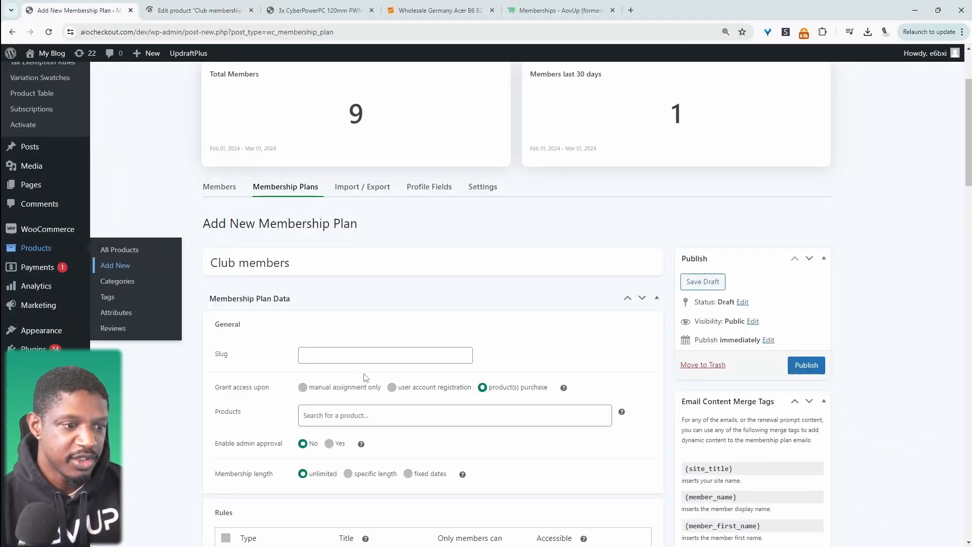
Choose the Club membership product as the purchase that grants access to the plan.
scroll(370, 358, down, 1)
click(361, 357)
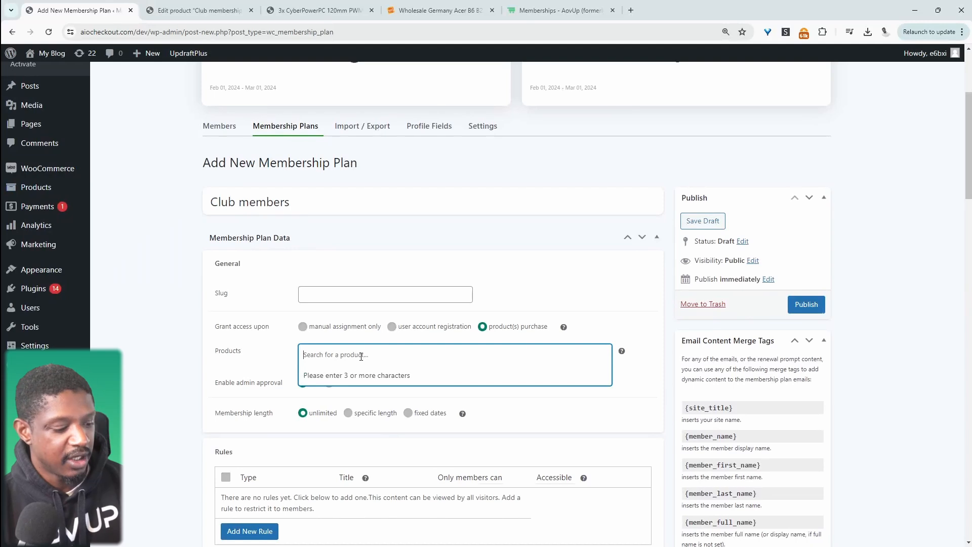
text(club)
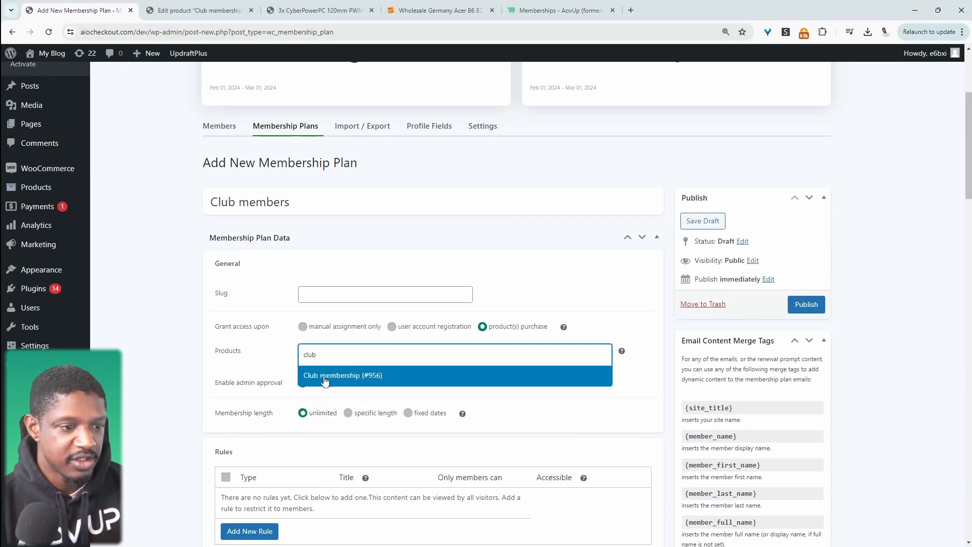
click(327, 379)
drag(274, 383, 235, 385)
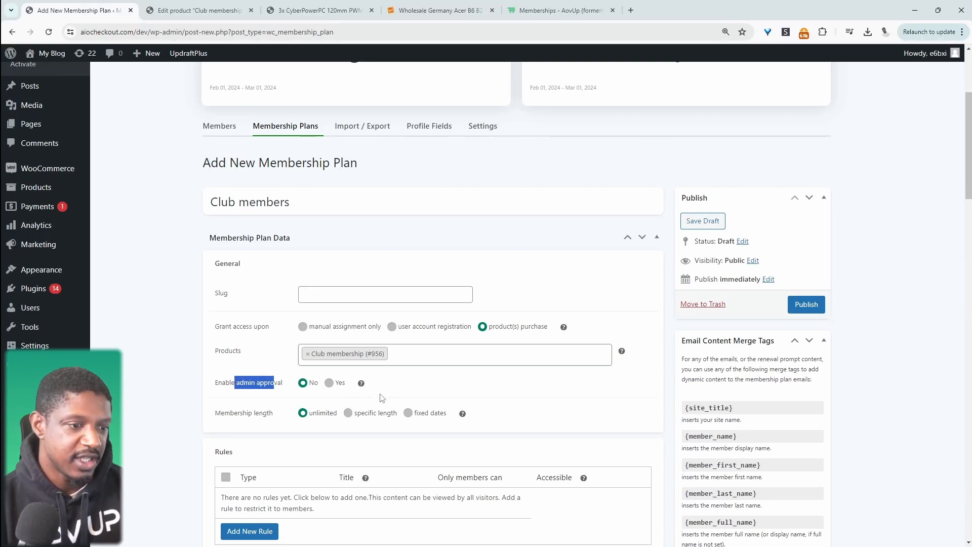
click(296, 419)
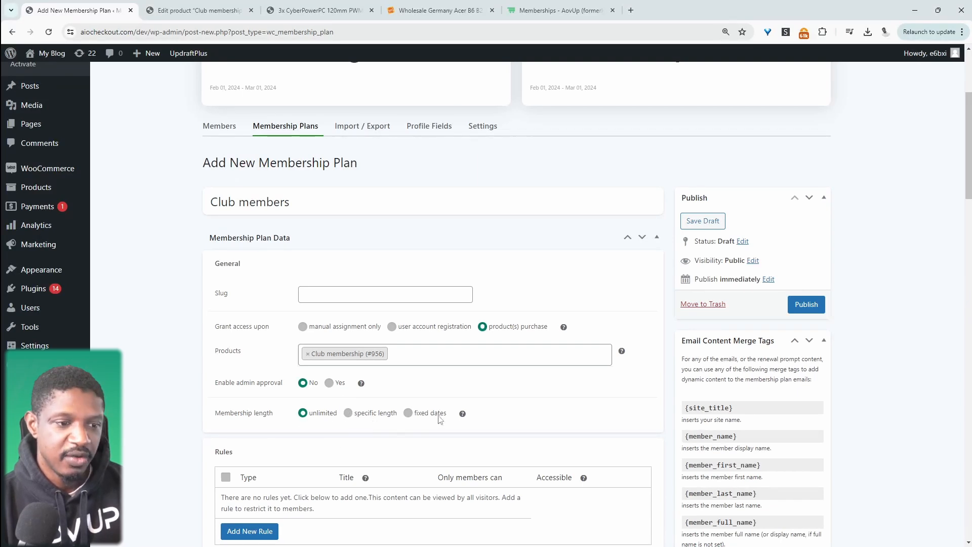
Add a new restriction rule to the plan and set its type to Products.
scroll(546, 393, down, 4)
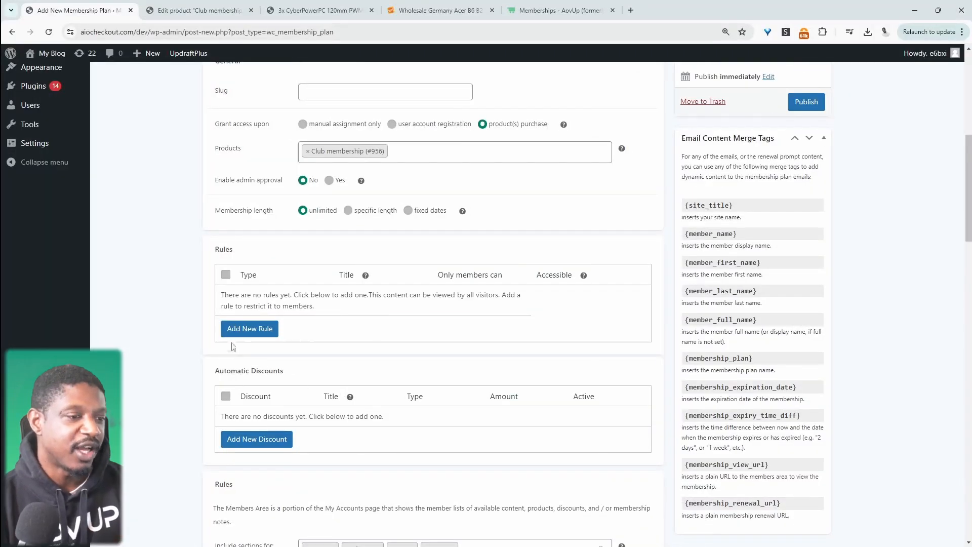
click(260, 337)
click(262, 303)
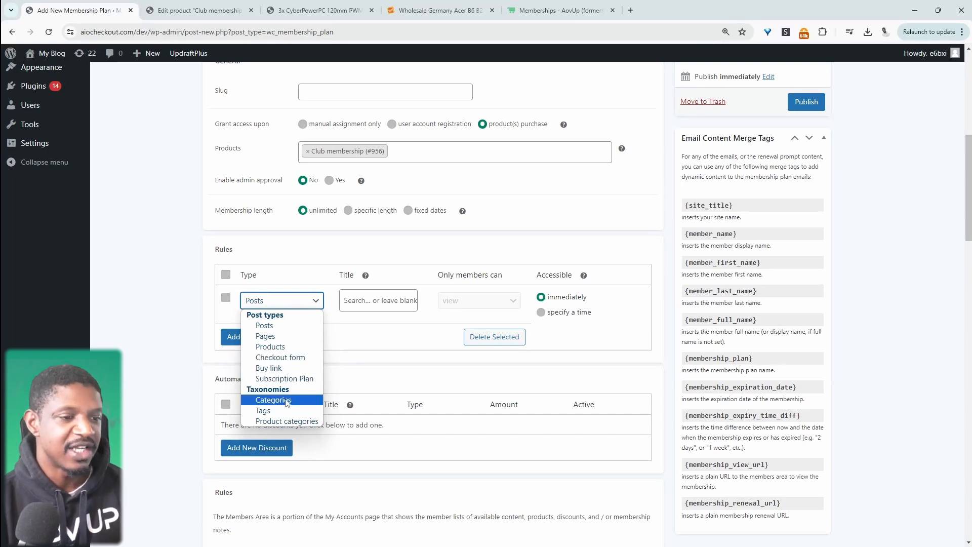
click(277, 348)
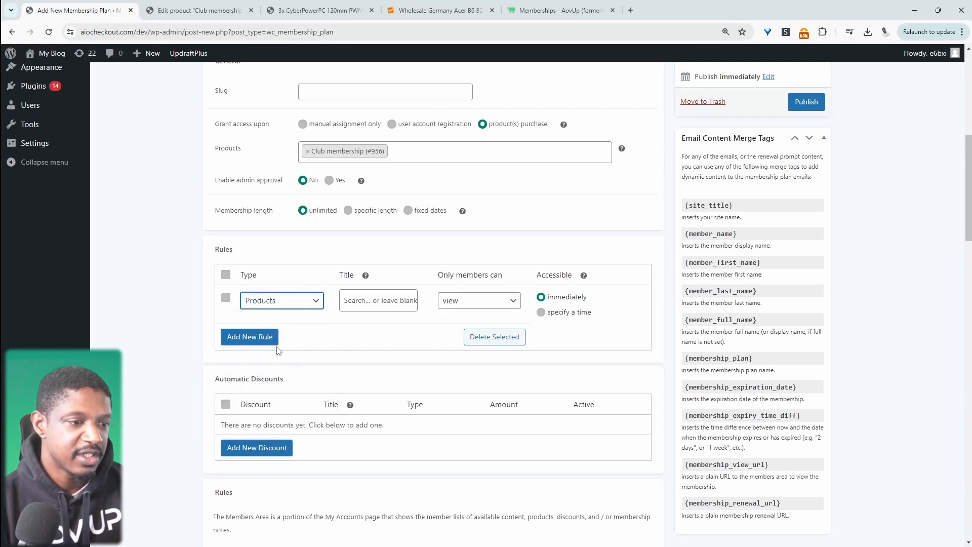
Copy part of the fans kit's name from its store page and assign 3x CyberPowerPC 120mm PWM Black Fans Kit to the rule.
click(285, 11)
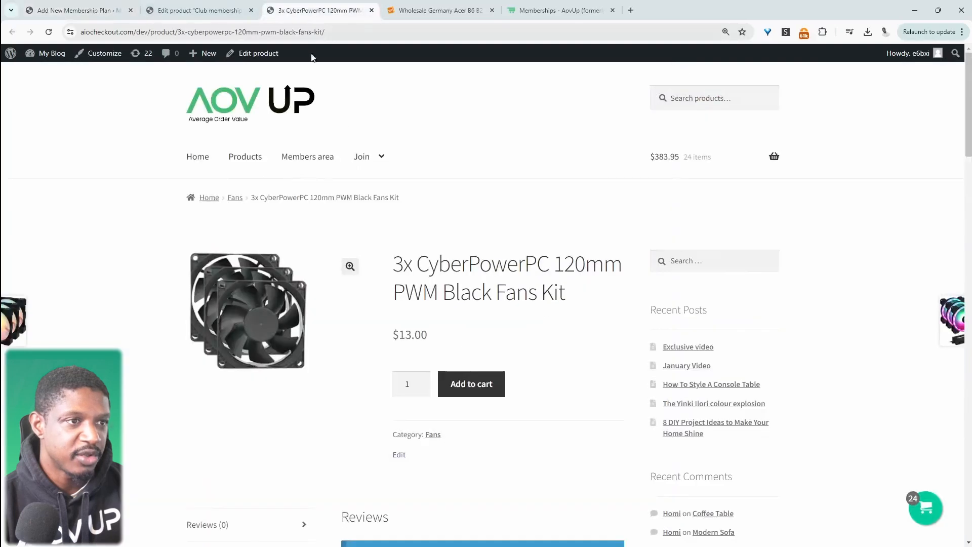
drag(404, 264, 547, 266)
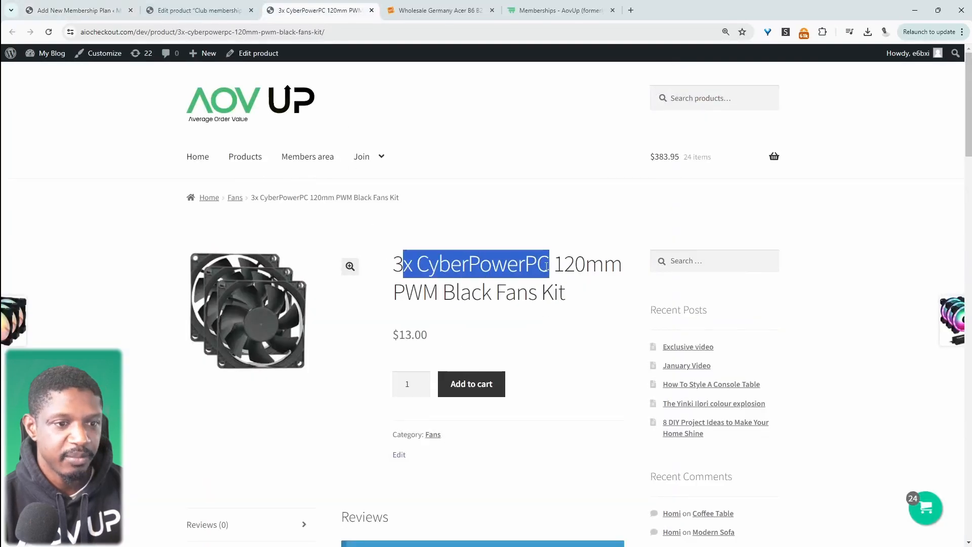
key(ctrl+c)
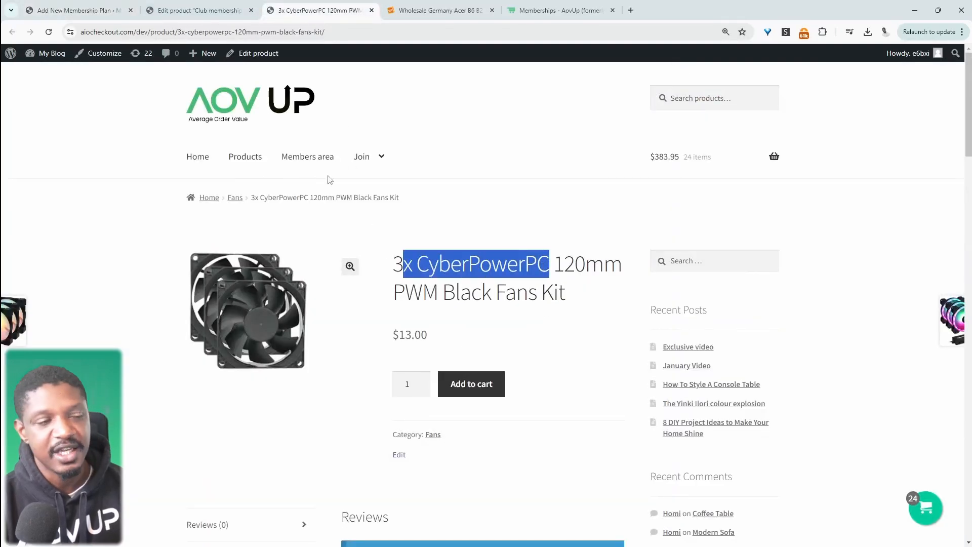
click(76, 10)
click(377, 301)
key(ctrl+v)
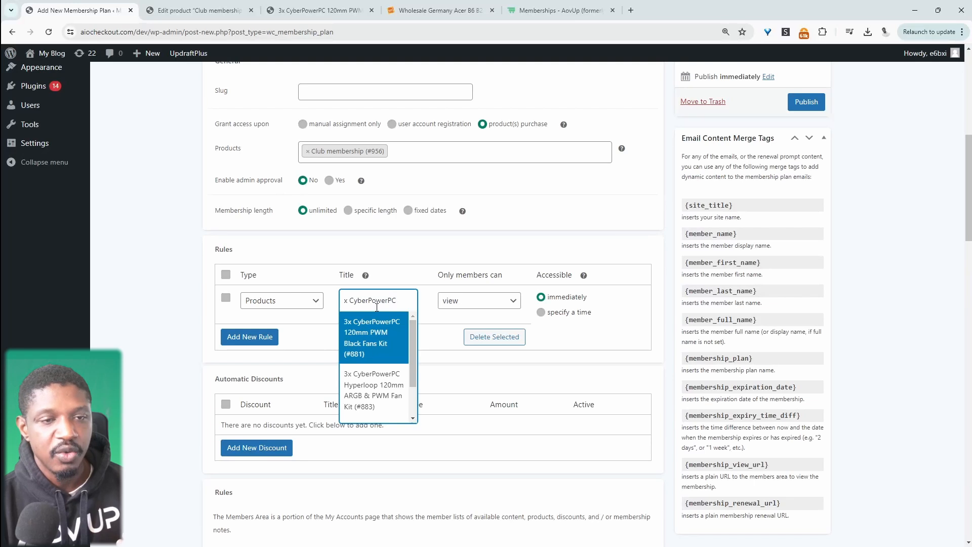
click(398, 349)
Set the rule so that only members can purchase the fans kit, and publish the Club members plan.
click(498, 303)
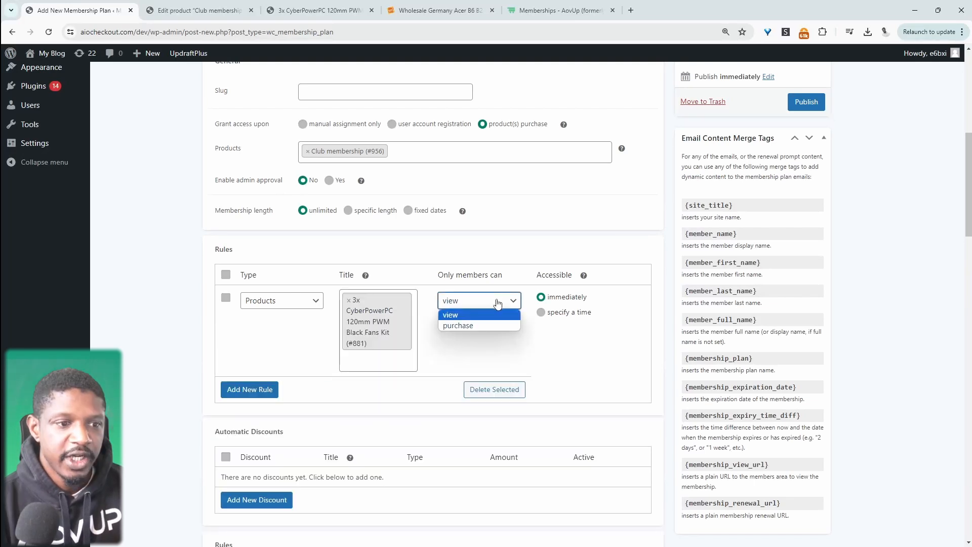
click(475, 327)
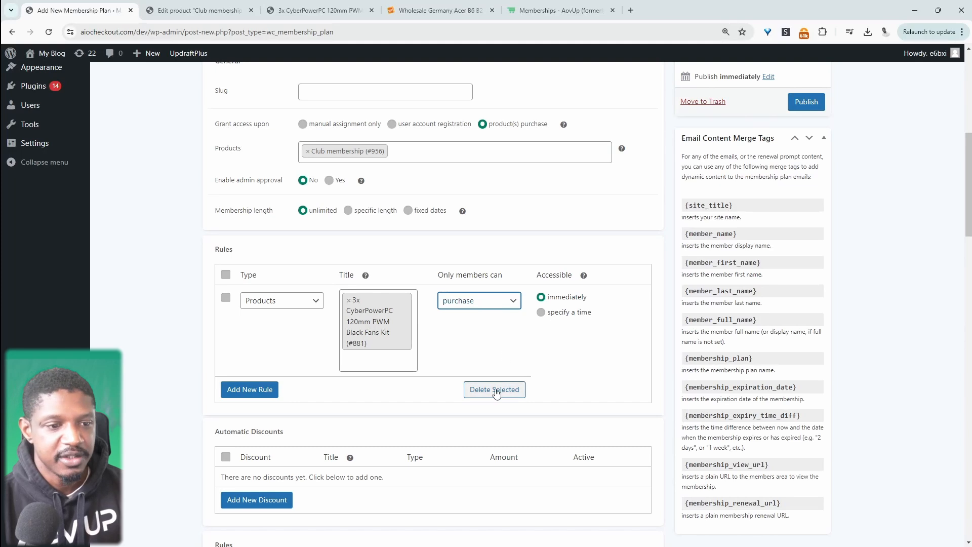
scroll(304, 365, down, 1)
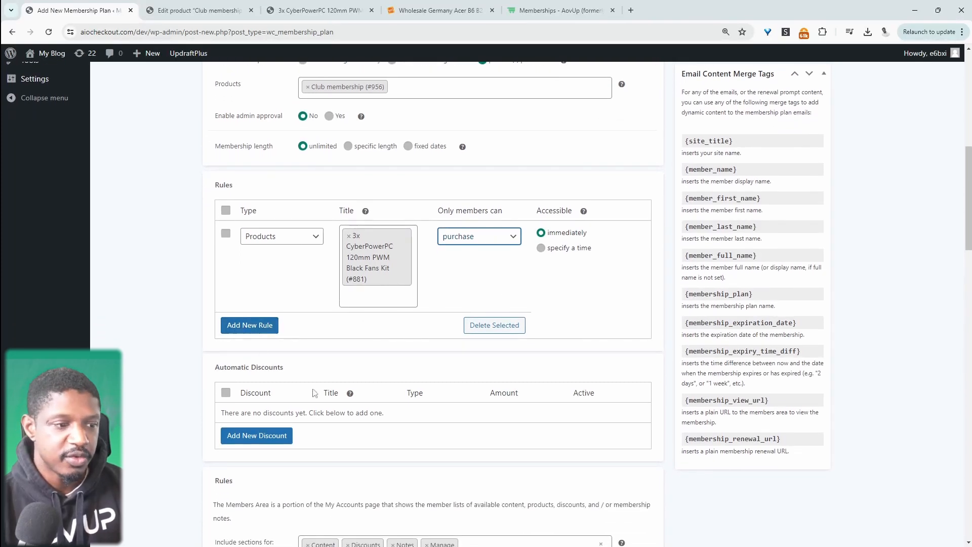
scroll(316, 393, down, 3)
scroll(350, 379, up, 10)
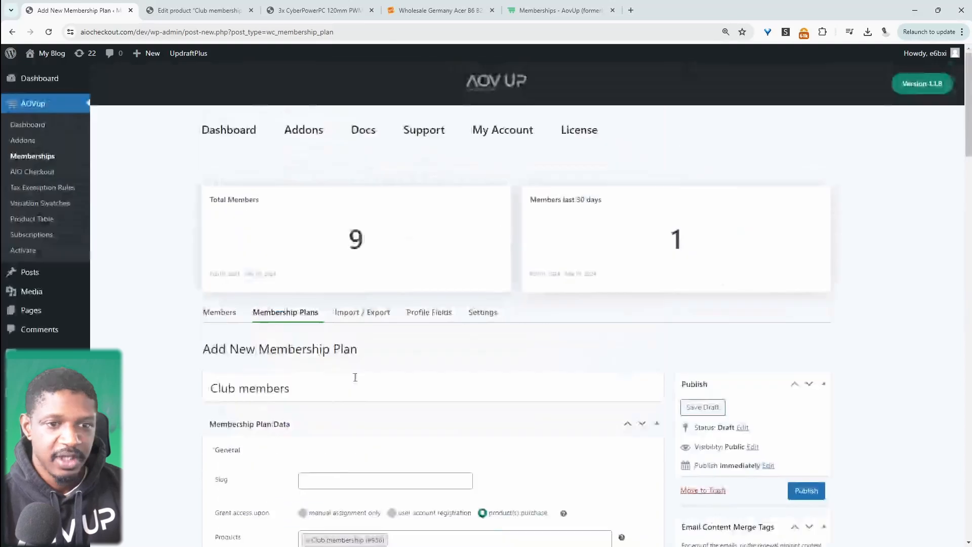
scroll(810, 359, down, 2)
click(806, 313)
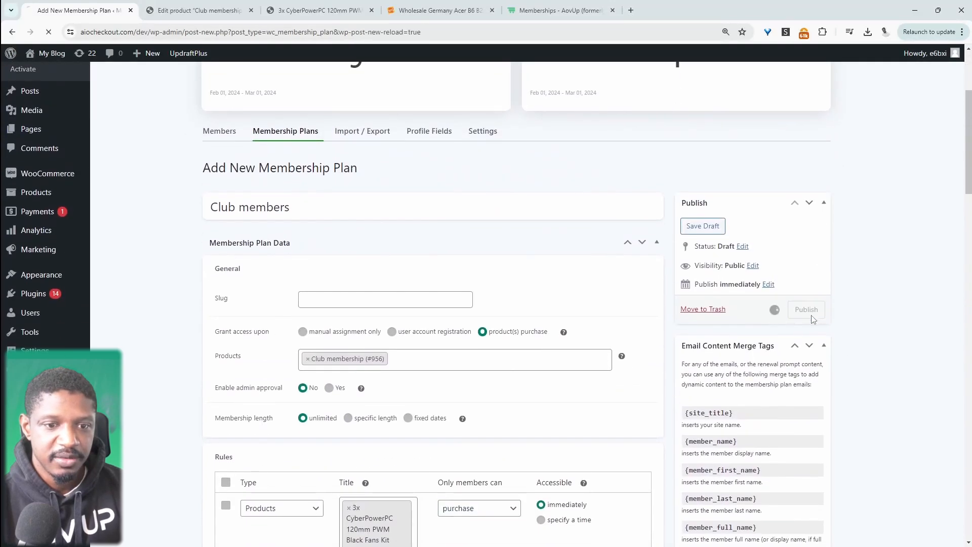
Open the 3x CyberPowerPC 120mm PWM Black Fans Kit product page in an incognito window to check it as a non-member.
click(328, 10)
click(311, 32)
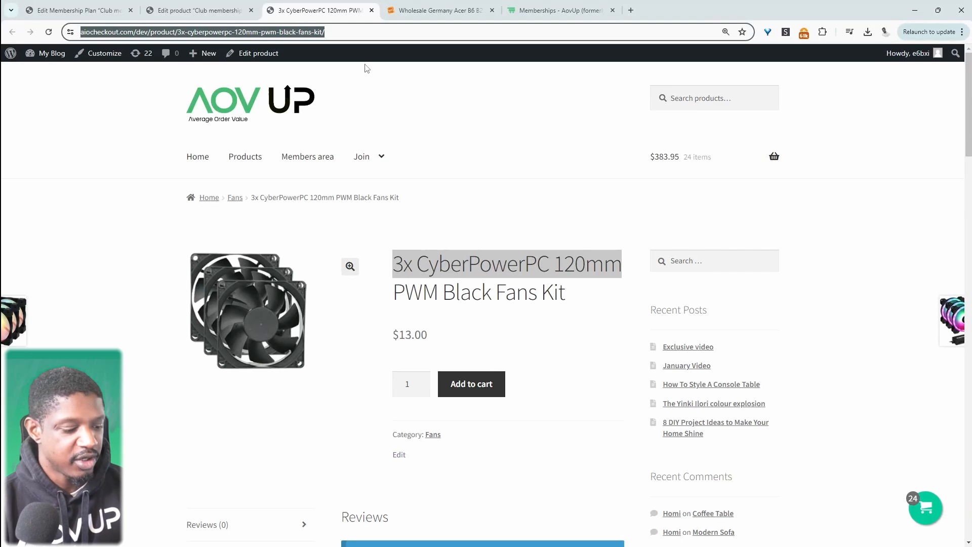
key(ctrl+c)
key(ctrl+shift+n)
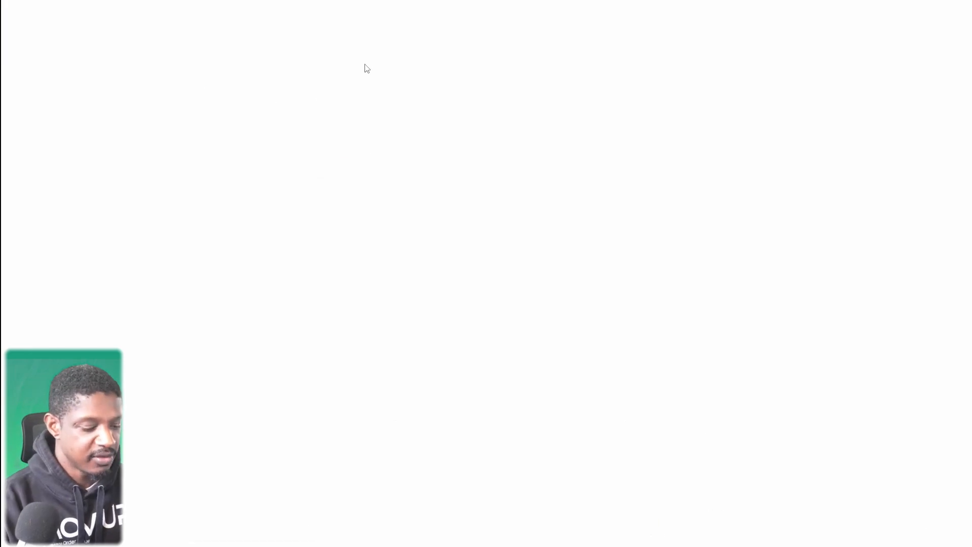
key(ctrl+v)
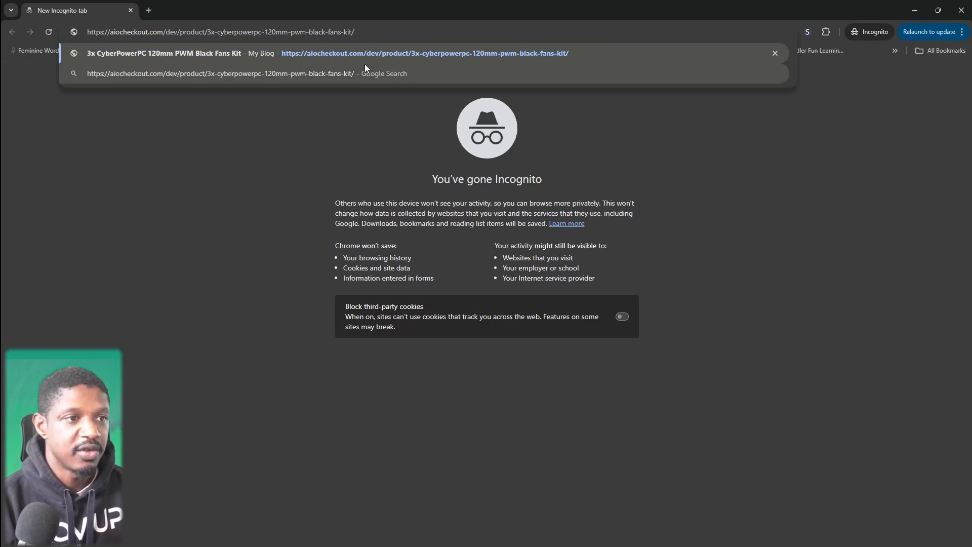
key(Return)
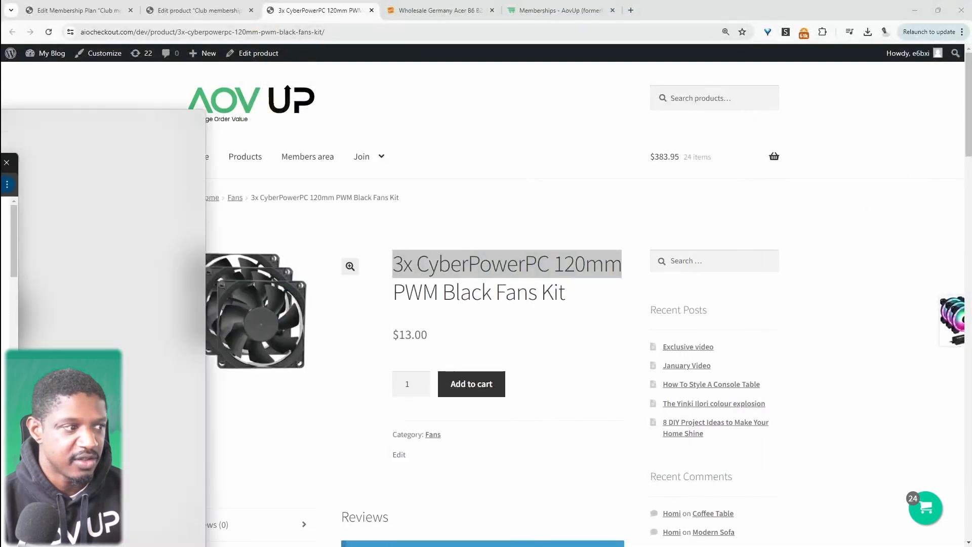
Set the content restriction mode to Hide content only in the general membership settings and save the changes.
click(96, 11)
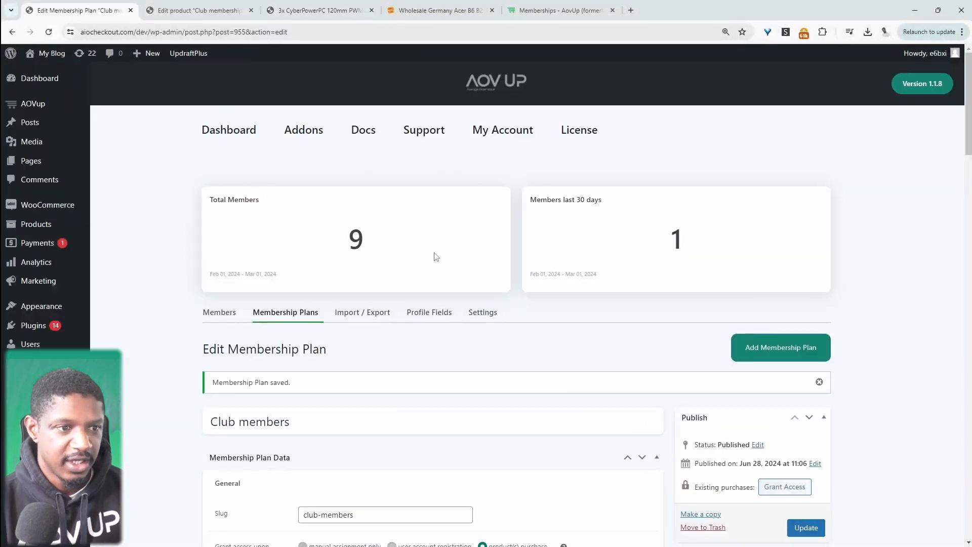
click(486, 318)
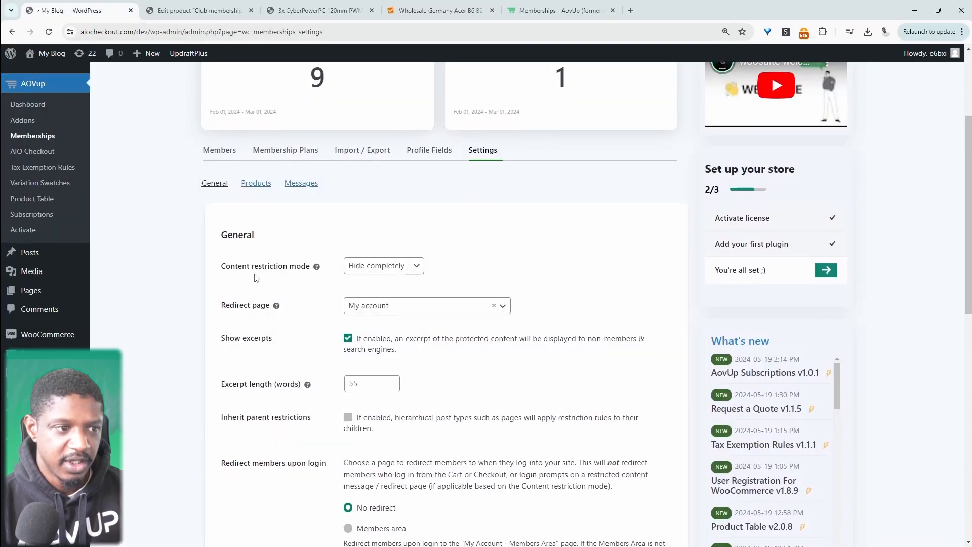
click(380, 270)
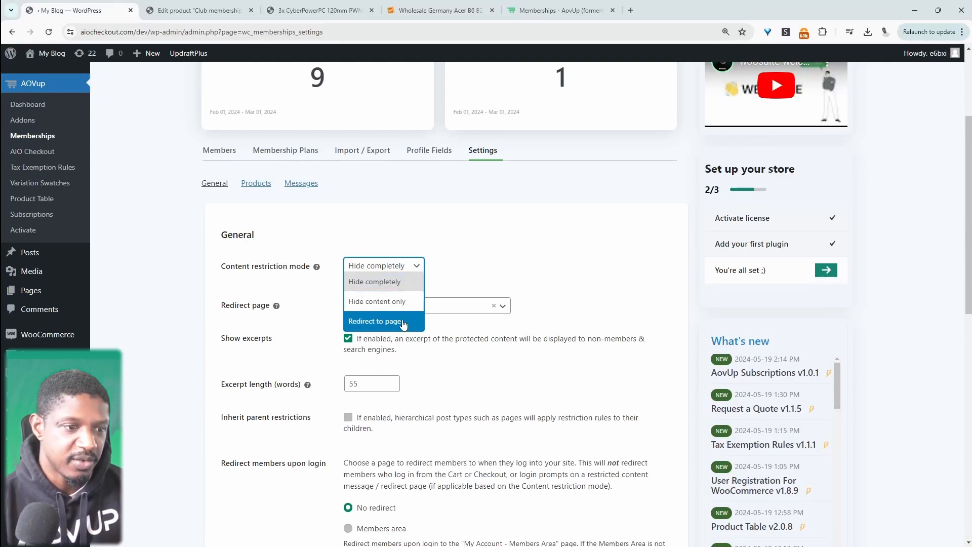
click(374, 303)
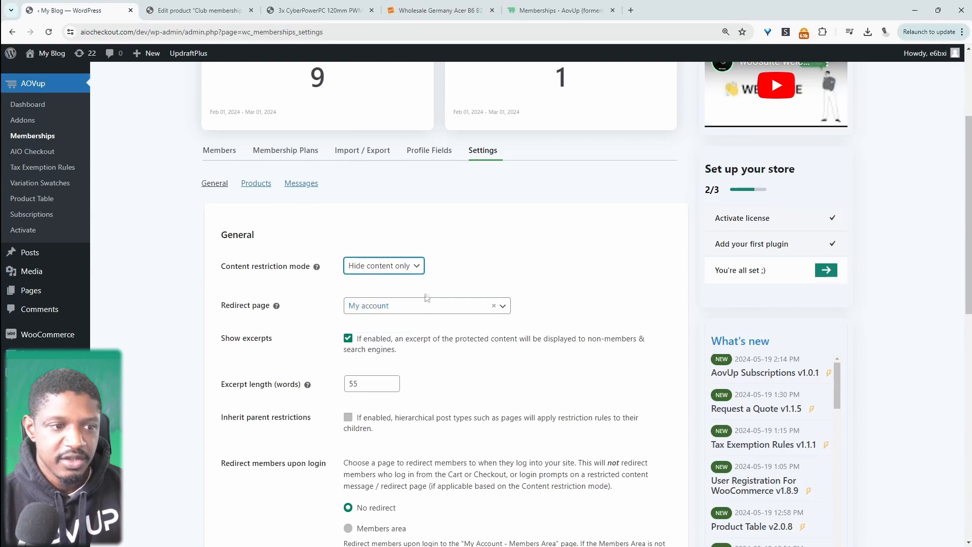
scroll(376, 292, down, 2)
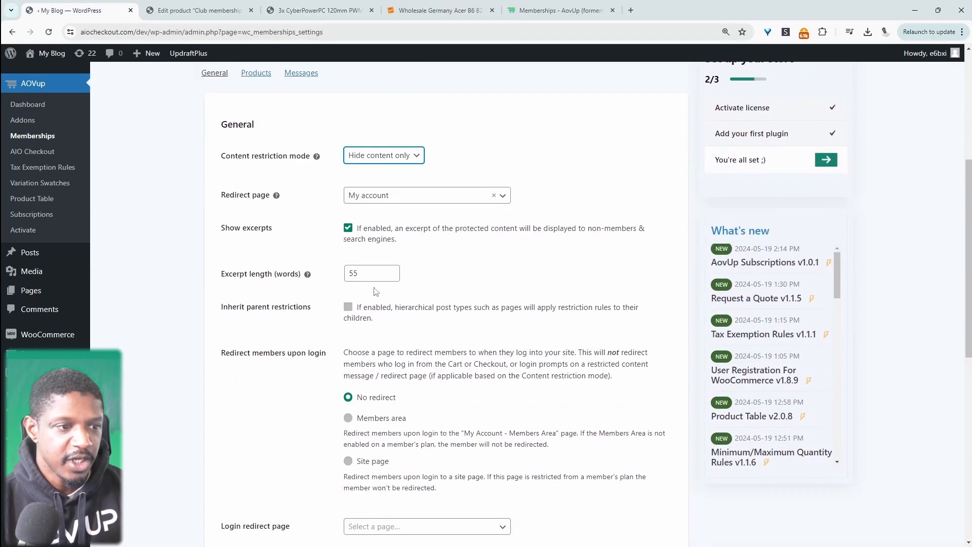
double_click(369, 272)
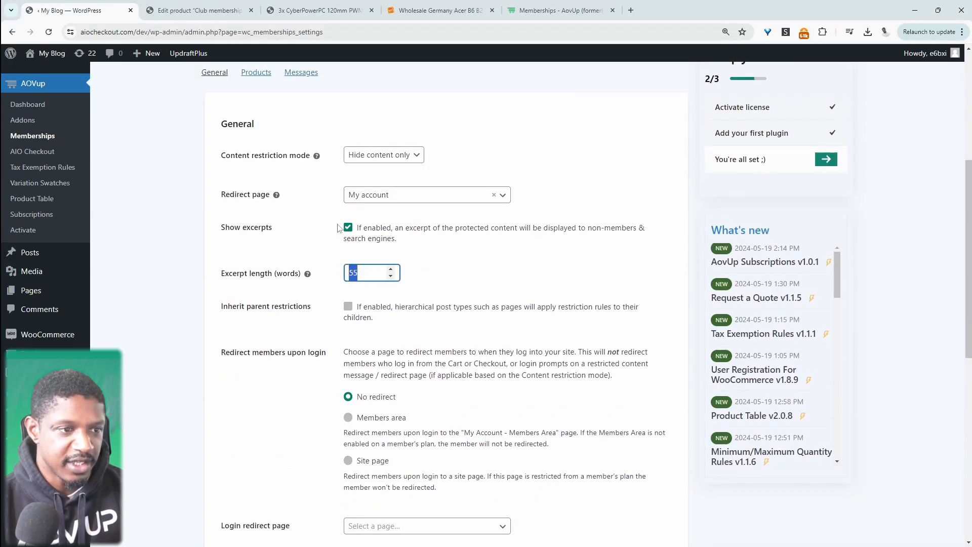
scroll(462, 359, down, 6)
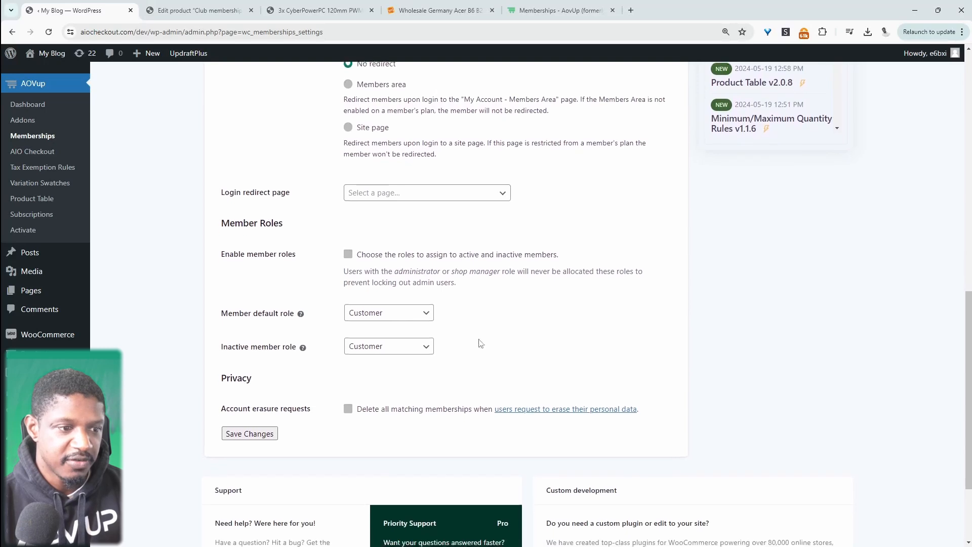
click(264, 433)
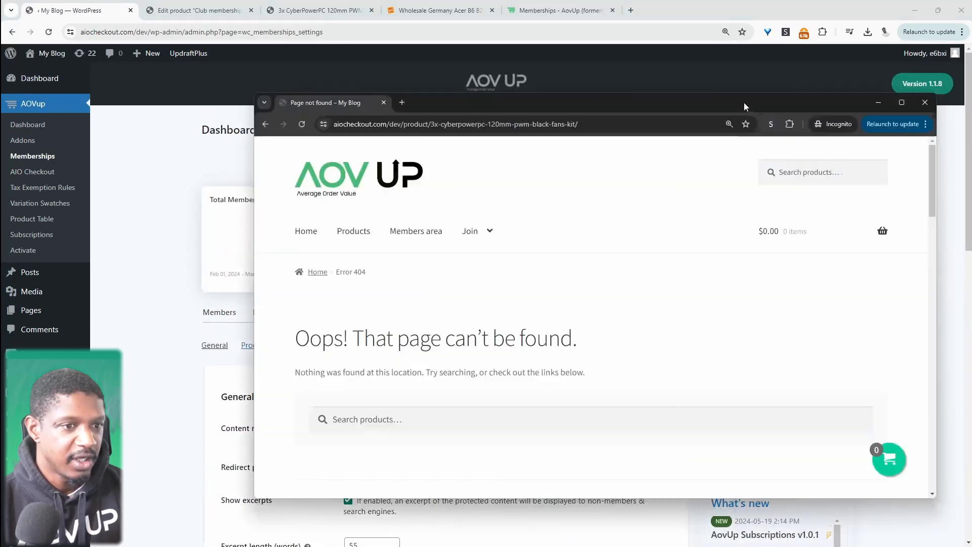
Reload the fans kit page in the incognito window and check the restriction notice and its linked Club membership product page.
drag(743, 104, 694, 99)
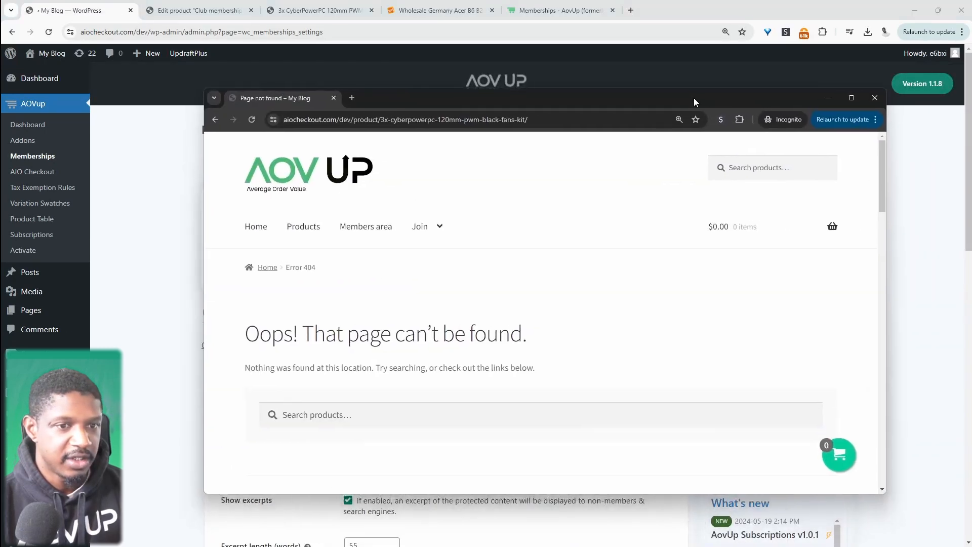
click(253, 119)
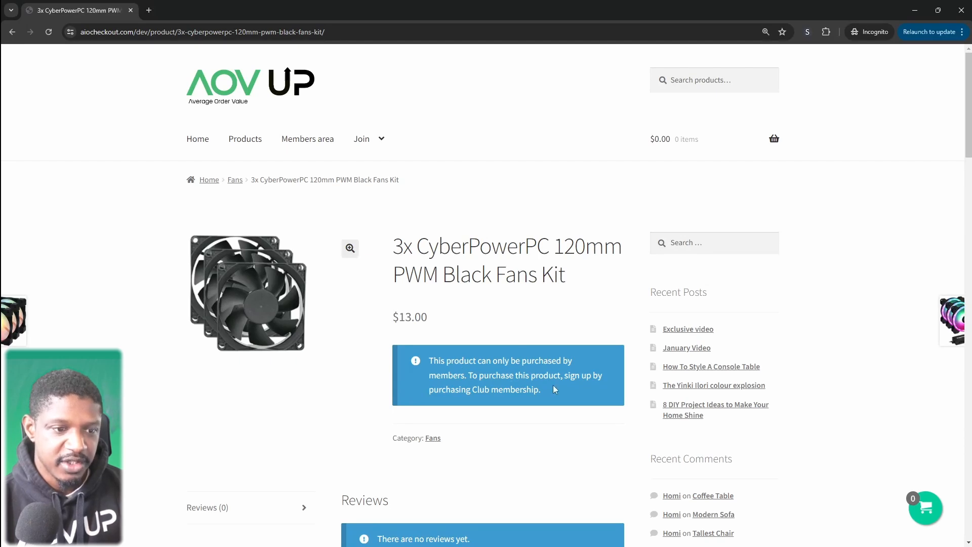
click(494, 394)
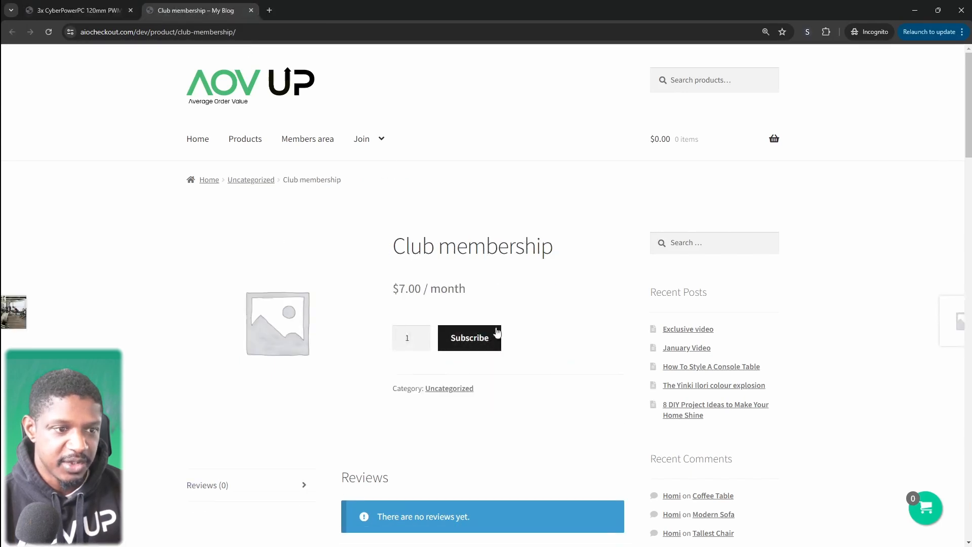
click(71, 11)
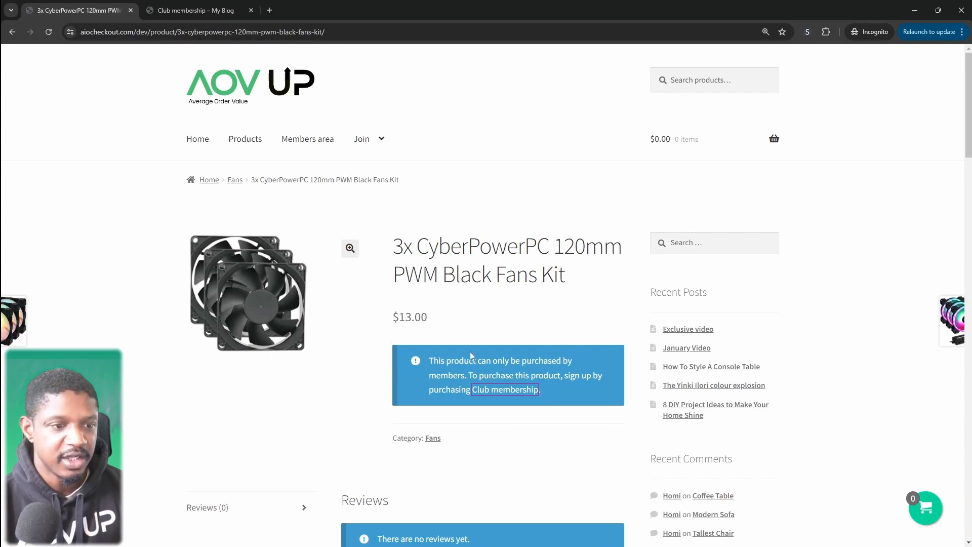
drag(431, 362, 583, 375)
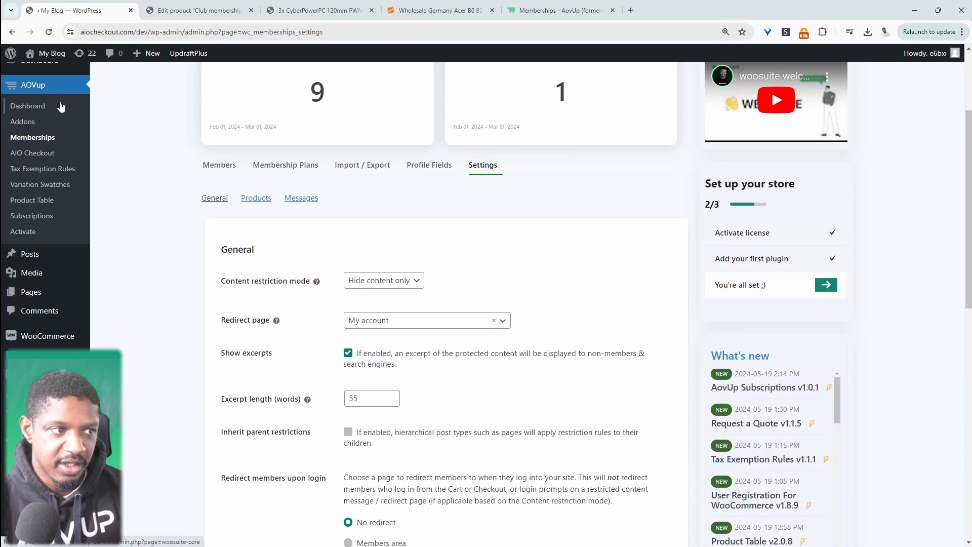
Open the membership message settings and review the restriction messages for posts, pages, content and products.
click(309, 199)
scroll(498, 259, down, 8)
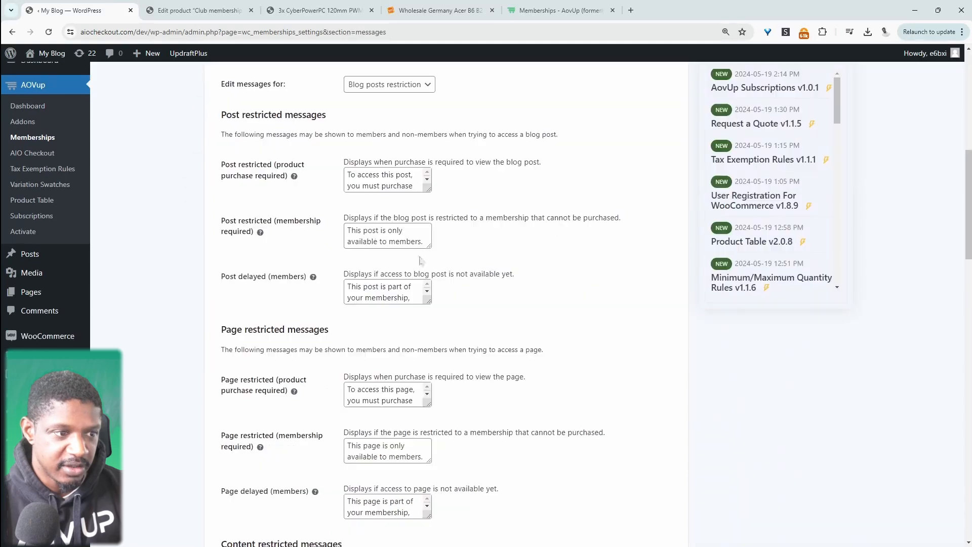
scroll(270, 271, down, 10)
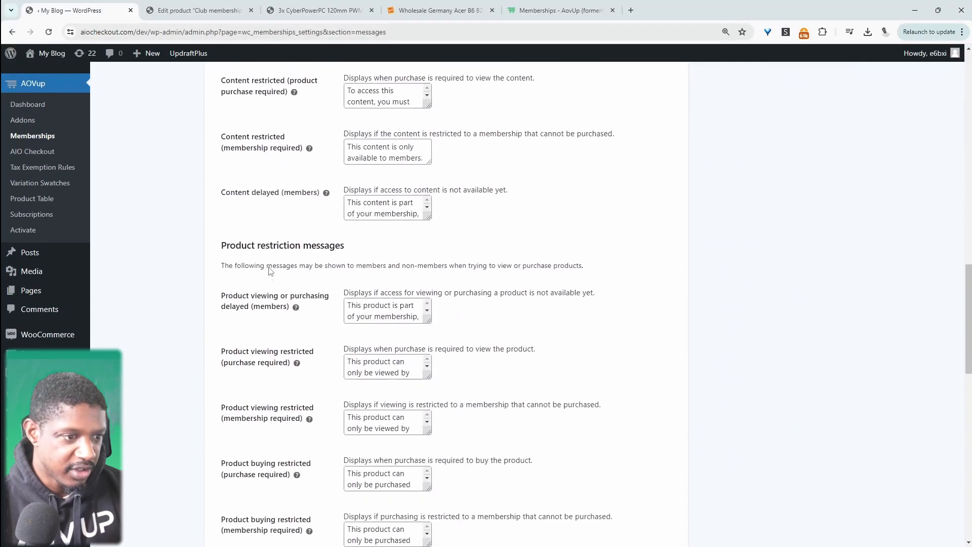
Replace the purchase-required product buying restriction message with "To get access to this porduct, sign up for our {products}." and save the changes.
drag(235, 238, 358, 246)
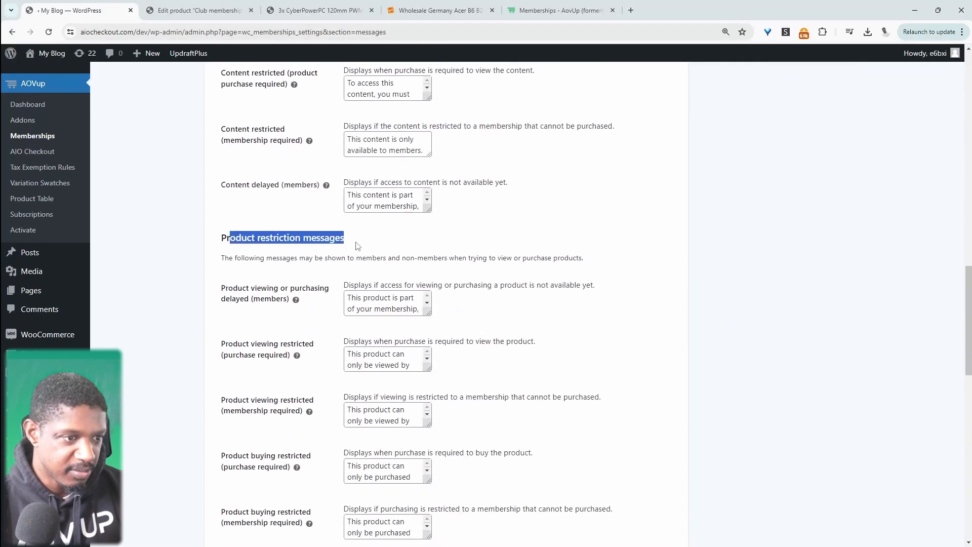
scroll(385, 325, down, 2)
click(408, 402)
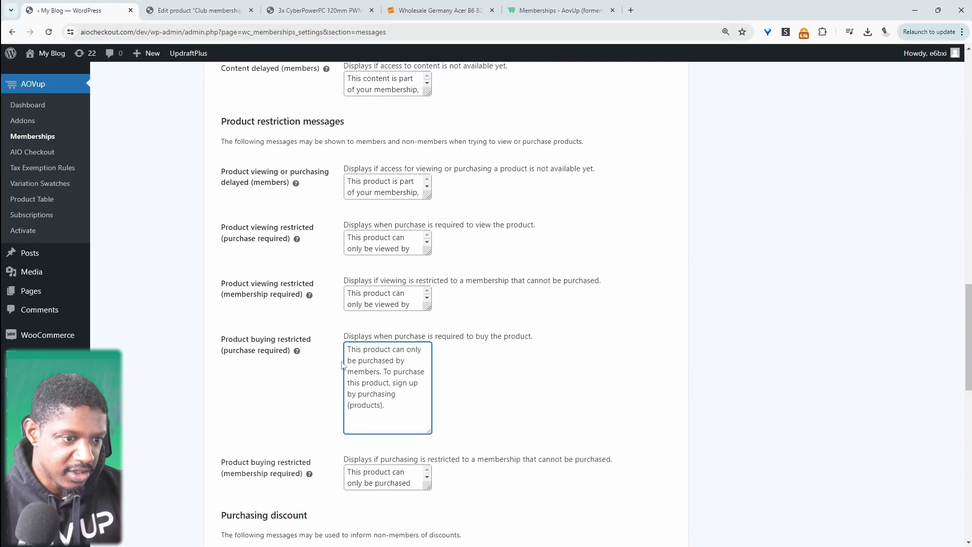
scroll(401, 377, up, 1)
scroll(401, 392, down, 1)
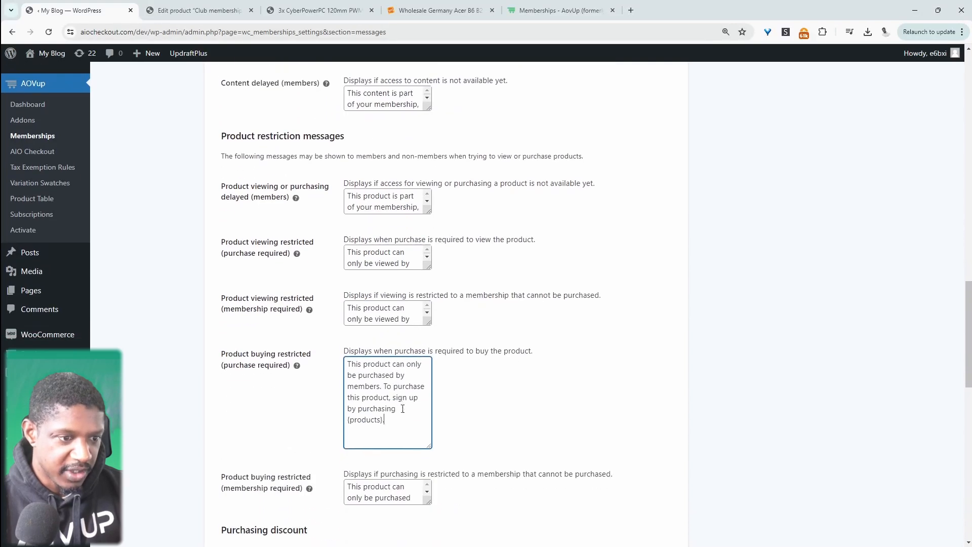
drag(403, 409, 347, 364)
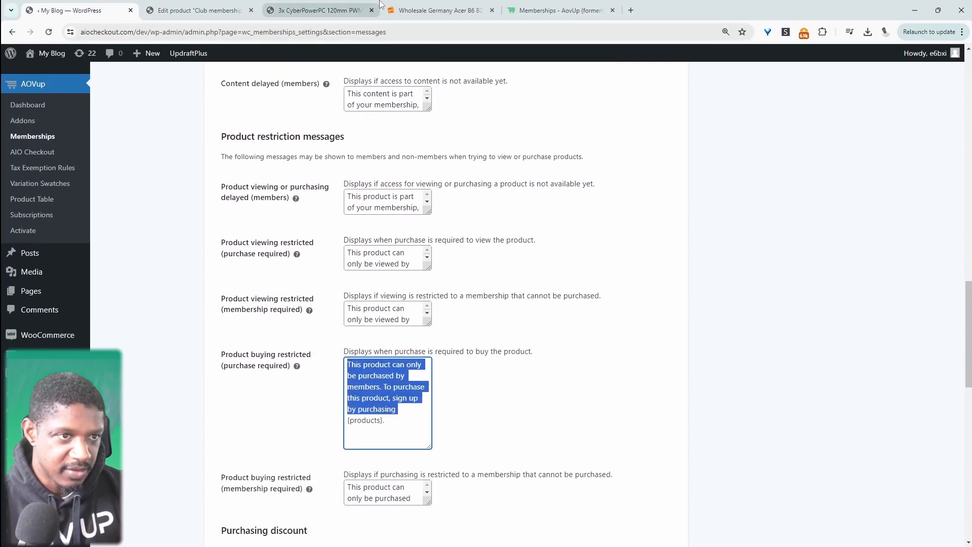
click(436, 11)
key(ctrl+1)
text(To get access to this porduct, sign up for our {products}.)
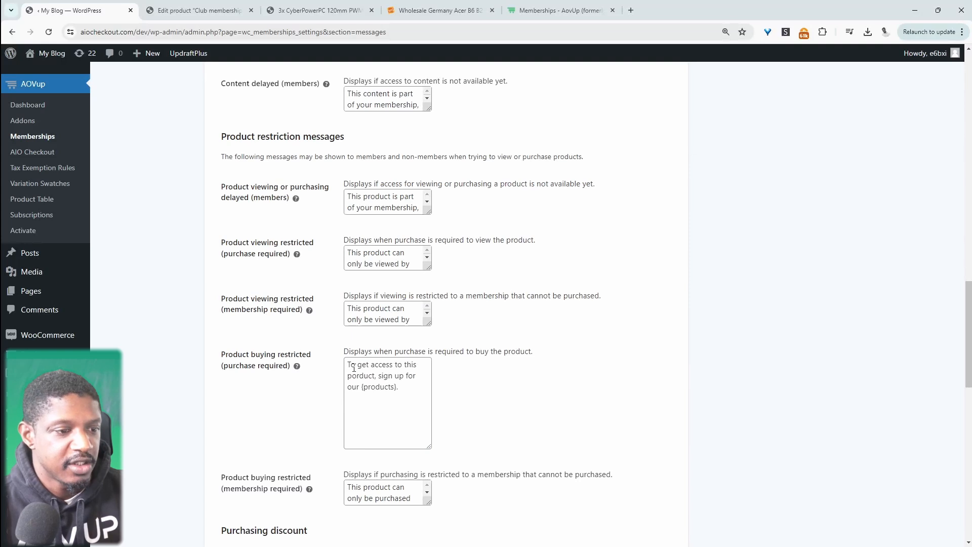
drag(362, 364, 399, 388)
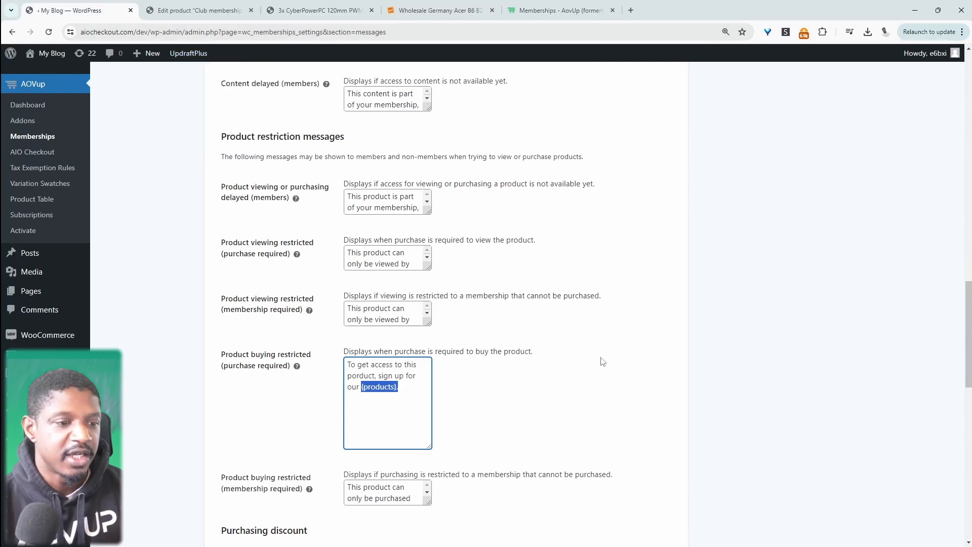
scroll(603, 362, down, 10)
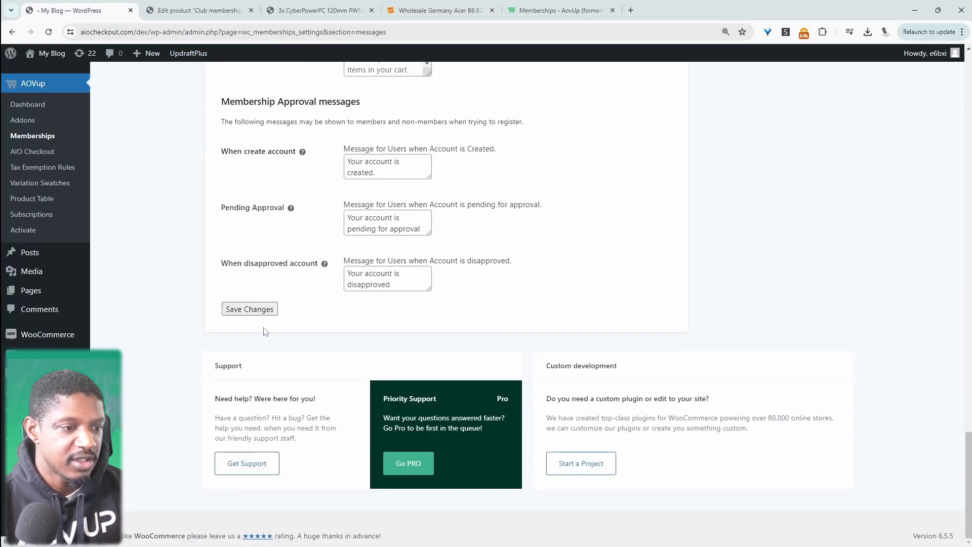
click(261, 310)
Reload the fans kit product page in the incognito window and check the wording of its restriction notice.
key(alt+Tab)
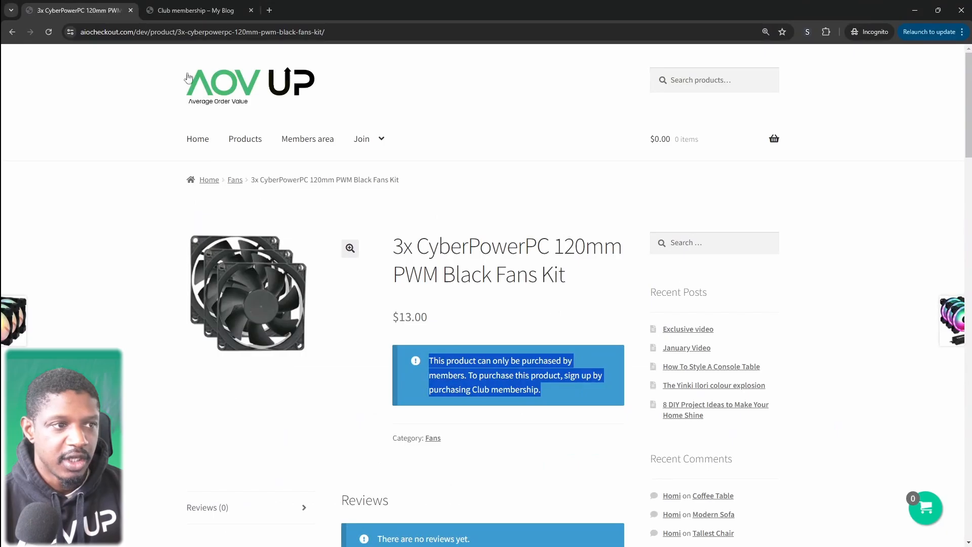
click(49, 32)
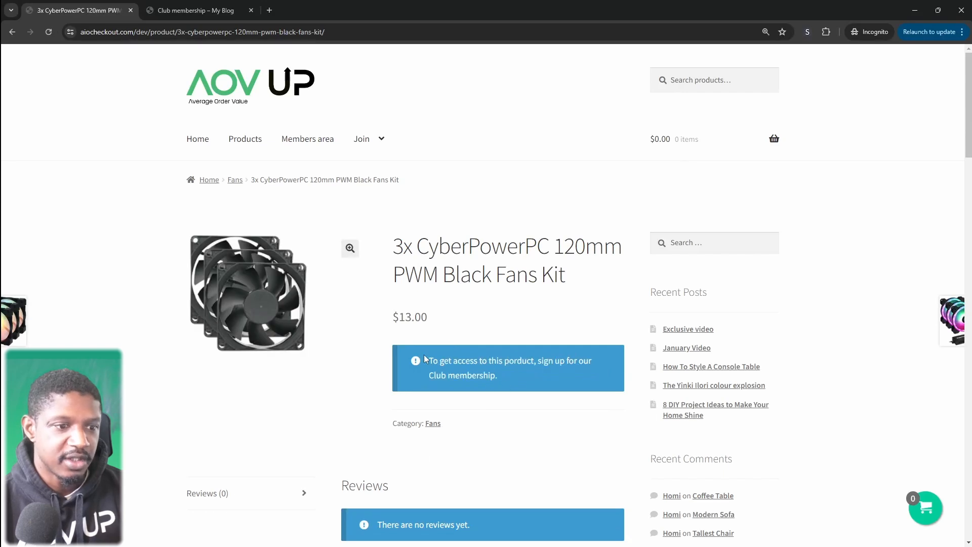
drag(442, 356, 595, 362)
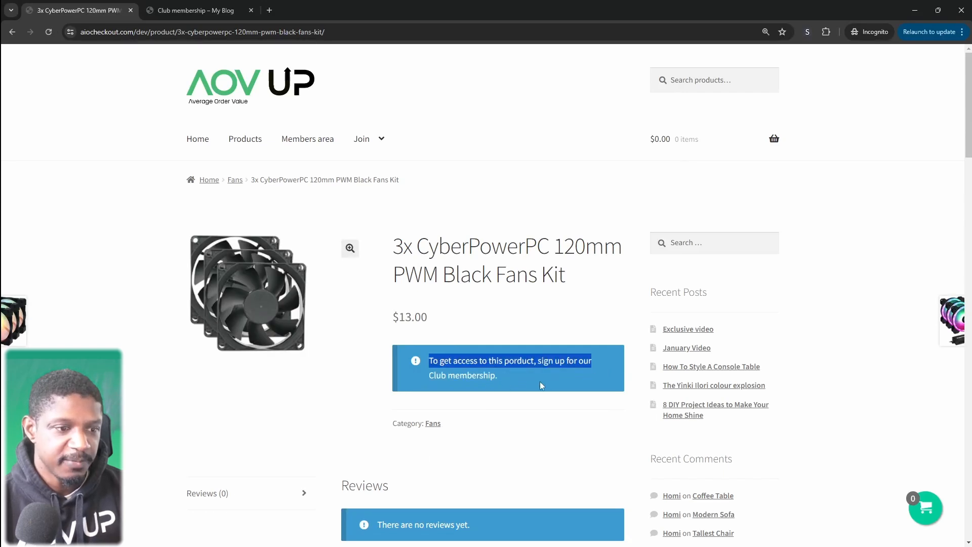
scroll(541, 385, down, 2)
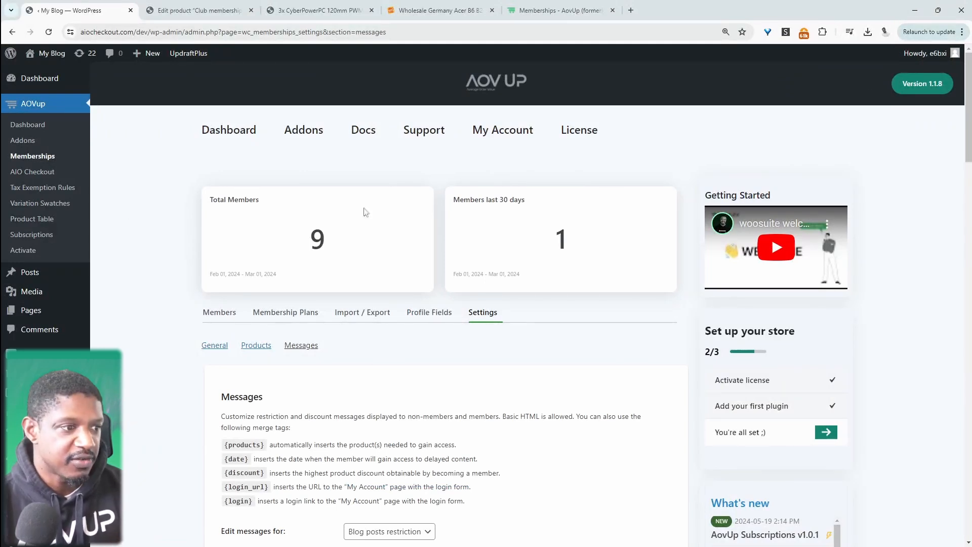
Create a new WordPress page in a separate tab, title it Paywall and paste the Lorem Ipsum sample text as its content.
mouse_move(29, 310)
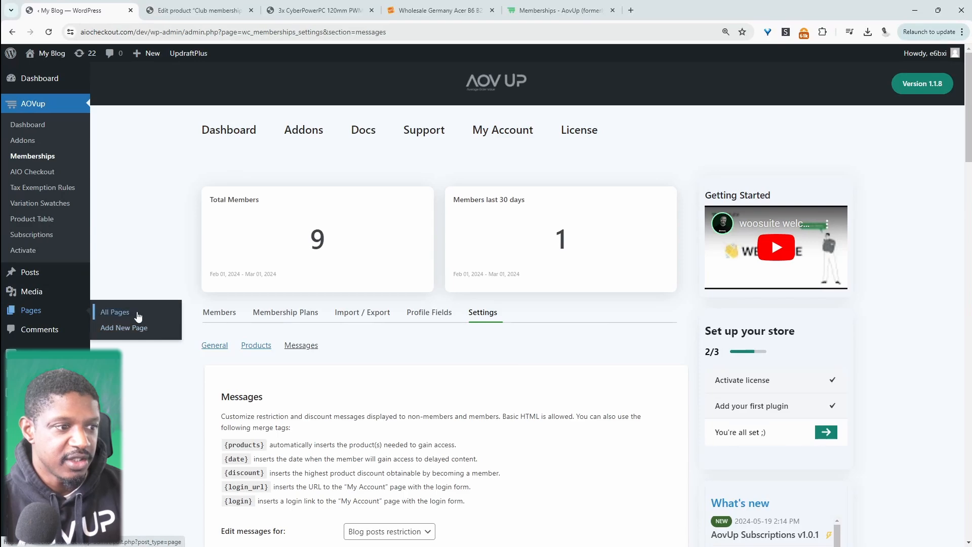
mouse_move(146, 53)
middle_click(155, 101)
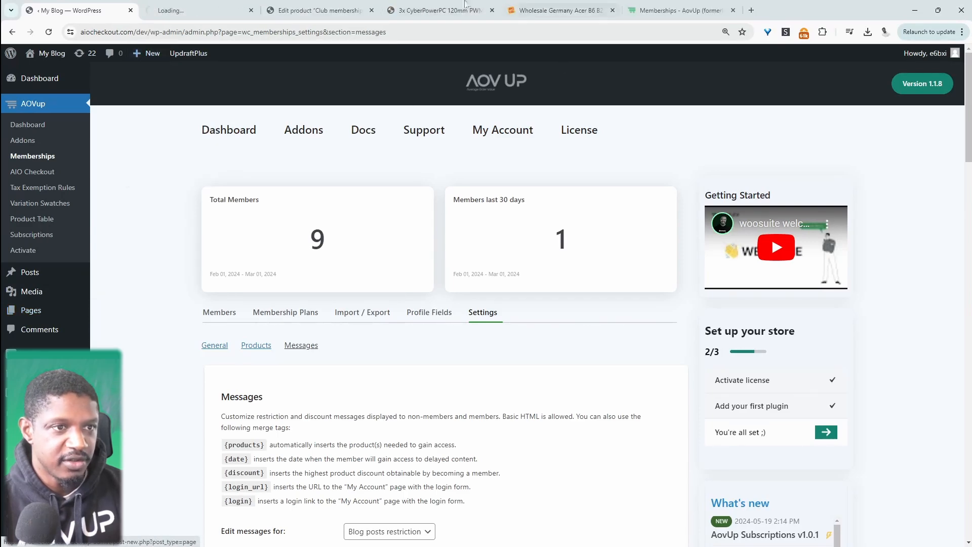
click(193, 6)
key(ctrl+t)
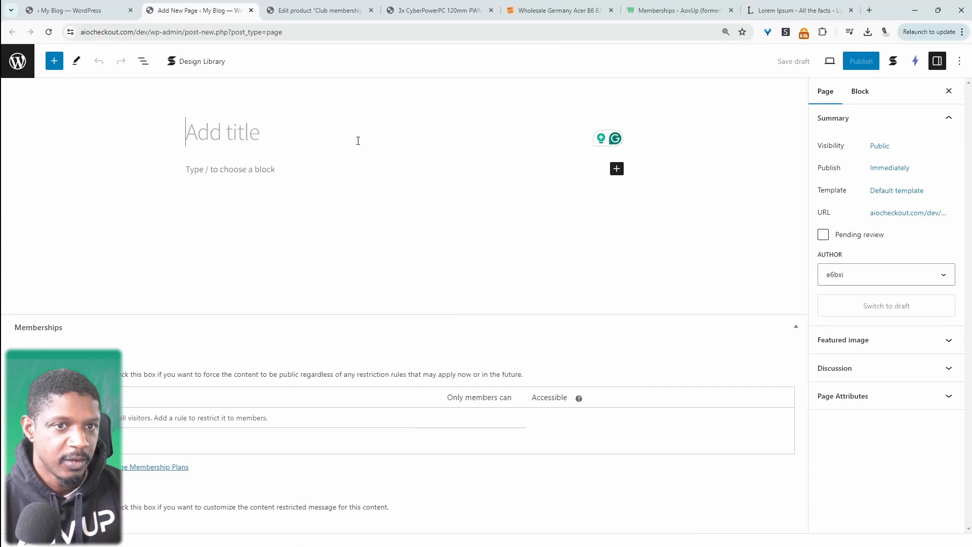
text(Paywall)
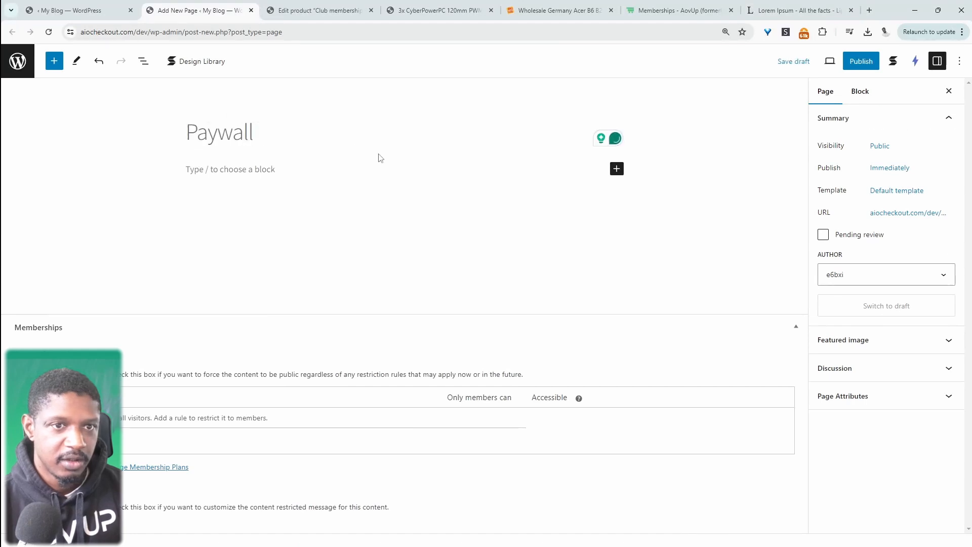
key(Return)
key(ctrl+v)
Insert a Member Content block between the "What is Lorem Ipsum?" paragraph and the "Why do we use it?" heading.
click(401, 249)
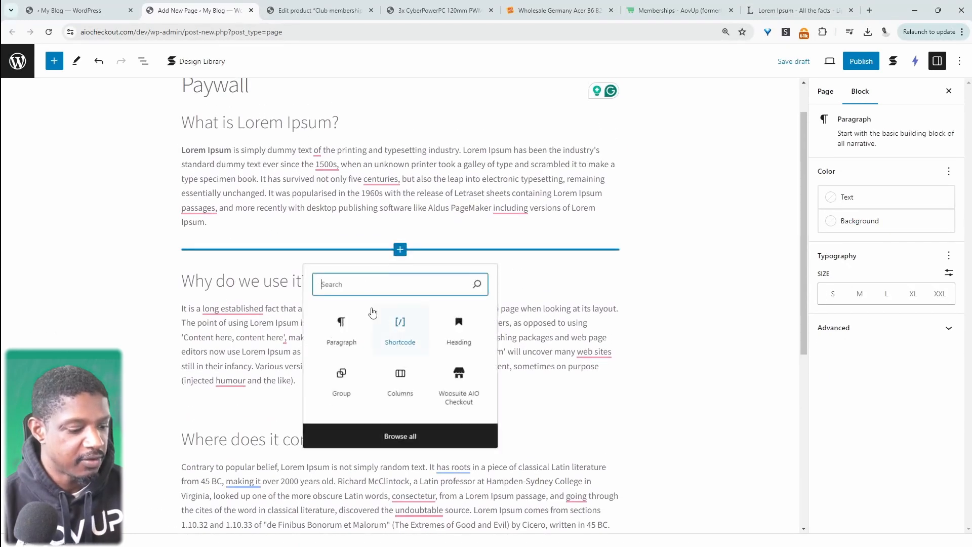
text(mem)
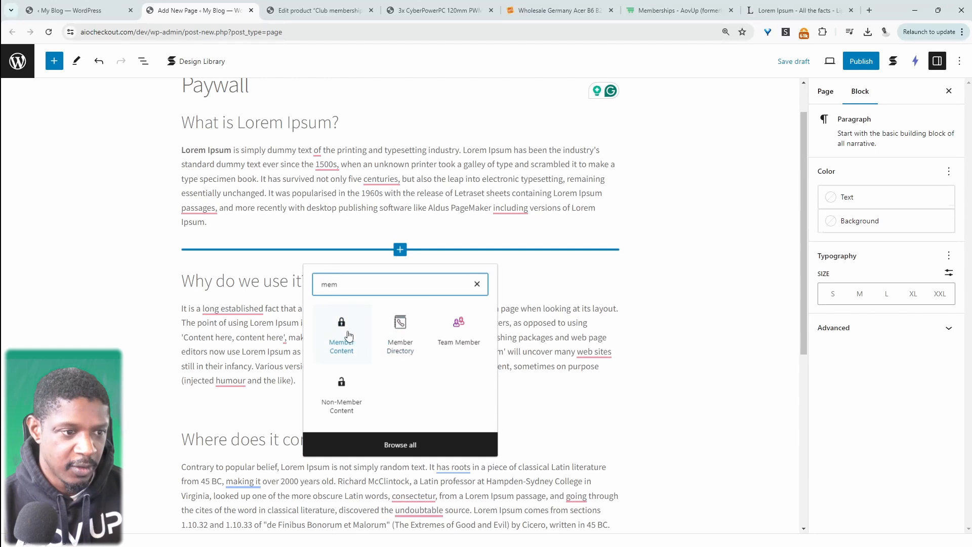
click(348, 336)
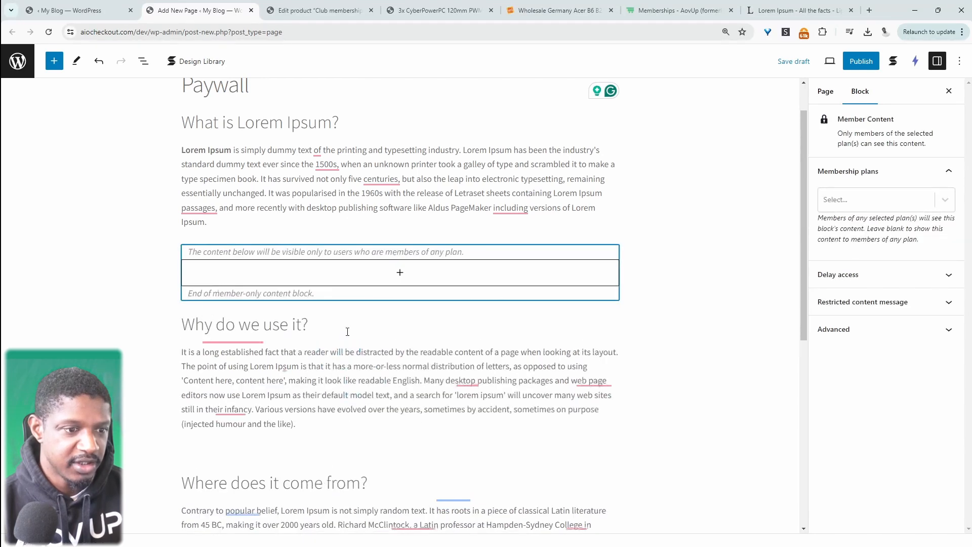
Move the "Why do we use it?" and "Where does it come from?" sections into the Member Content block.
click(531, 203)
drag(242, 230, 221, 218)
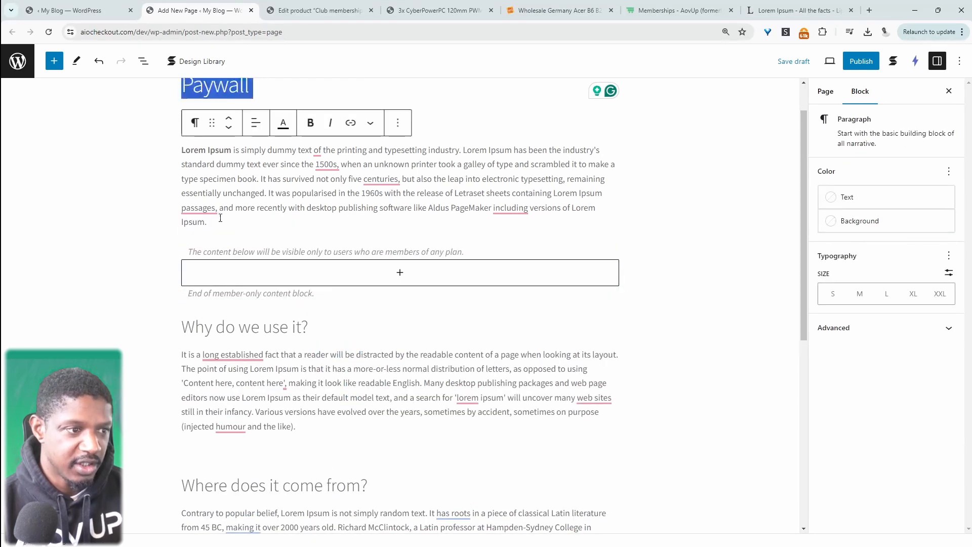
click(214, 224)
drag(183, 327, 532, 473)
scroll(545, 439, down, 3)
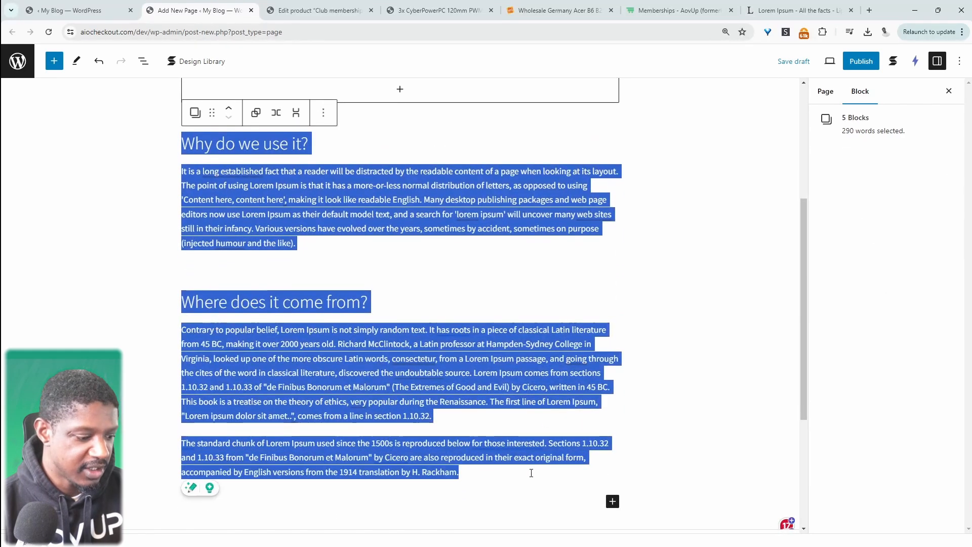
key(BackSpace)
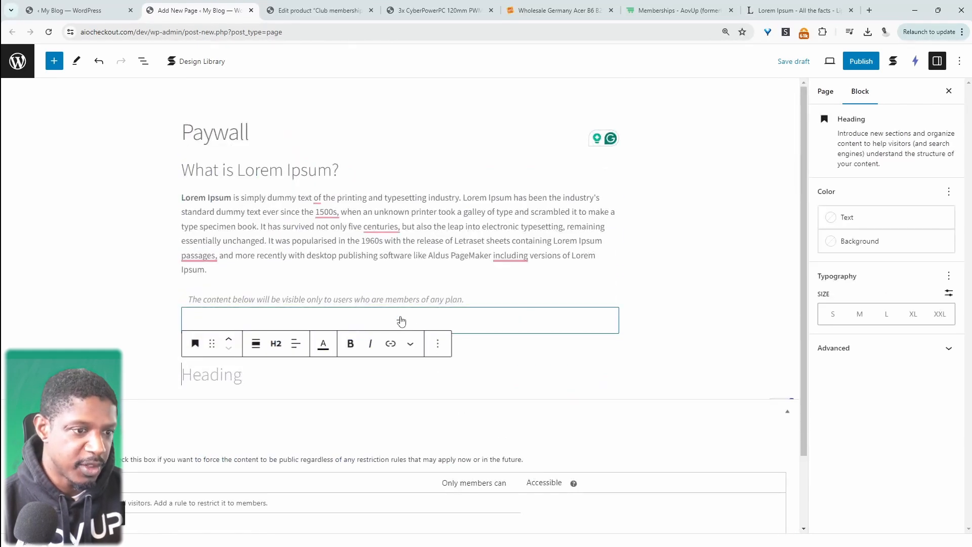
click(399, 320)
click(351, 411)
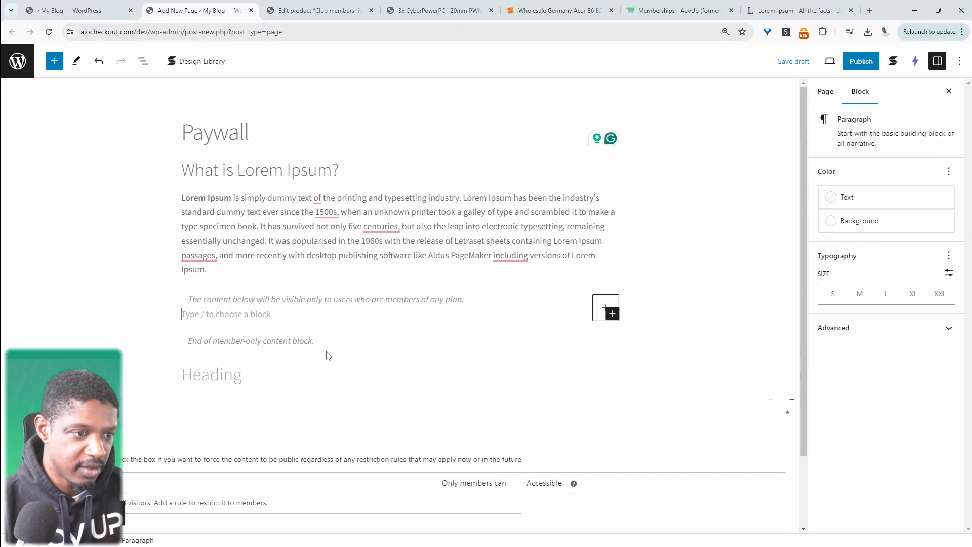
key(ctrl+v)
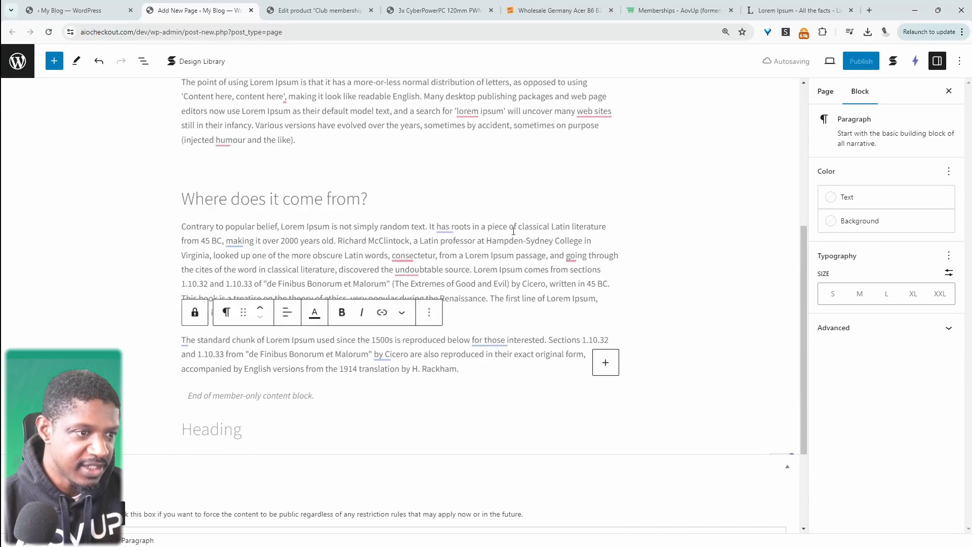
Restrict the Member Content block to the Club members membership plan.
scroll(404, 364, up, 6)
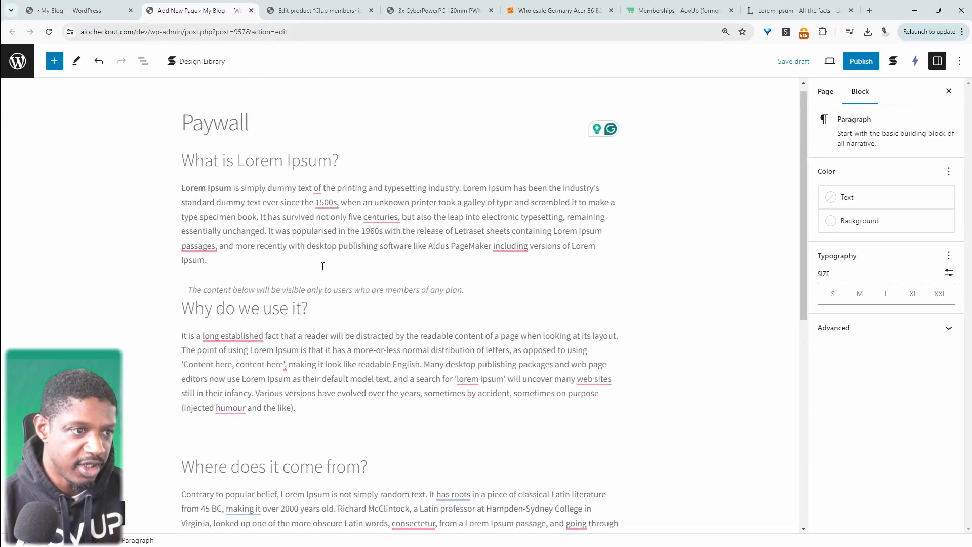
drag(493, 254, 277, 198)
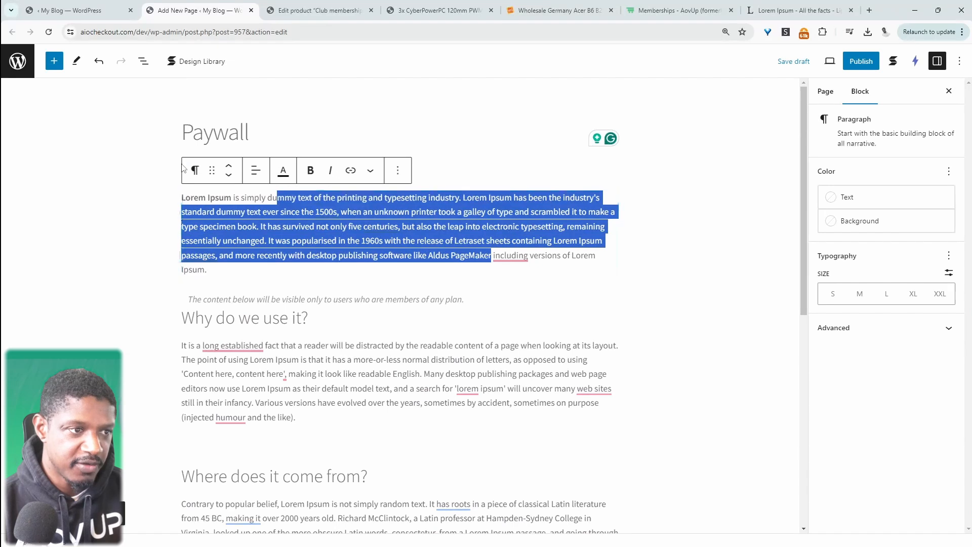
scroll(251, 158, down, 3)
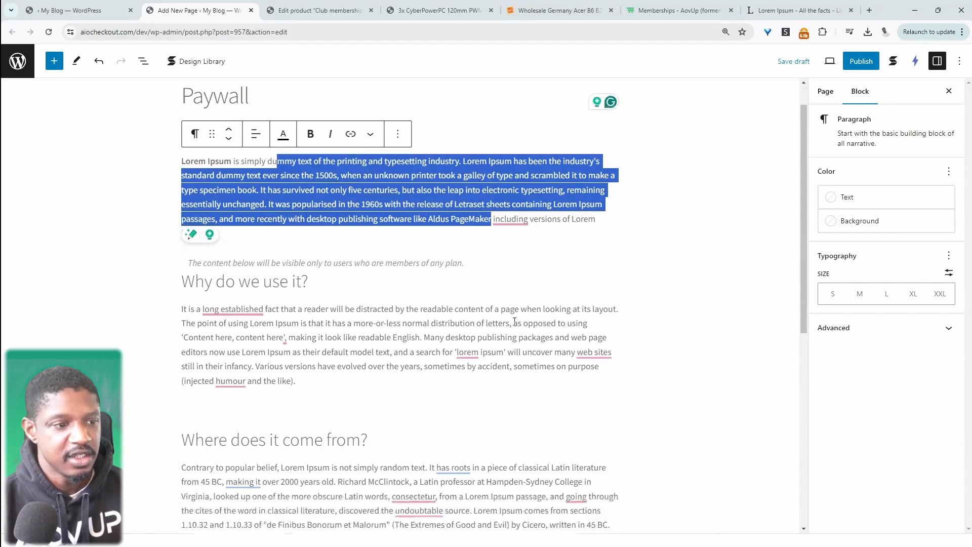
click(223, 165)
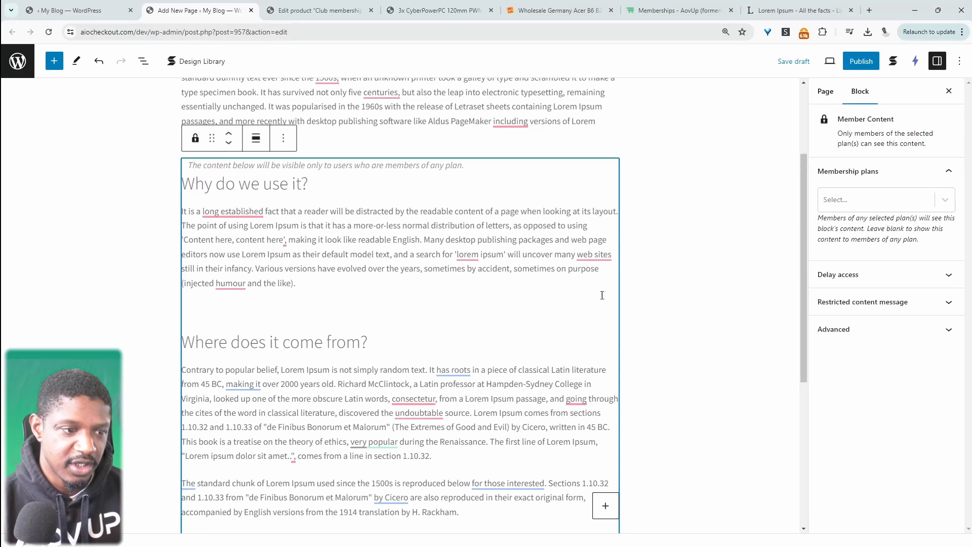
scroll(602, 296, down, 3)
click(838, 202)
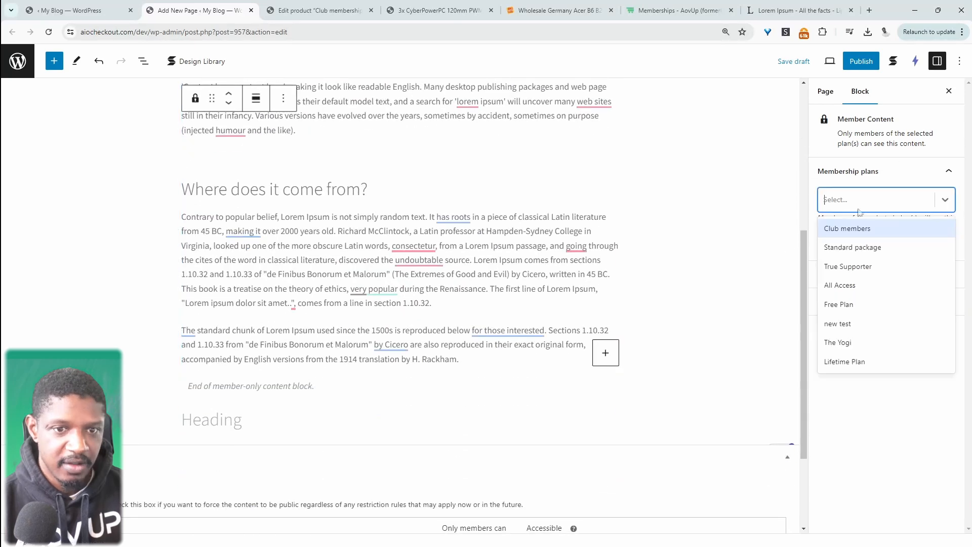
click(842, 228)
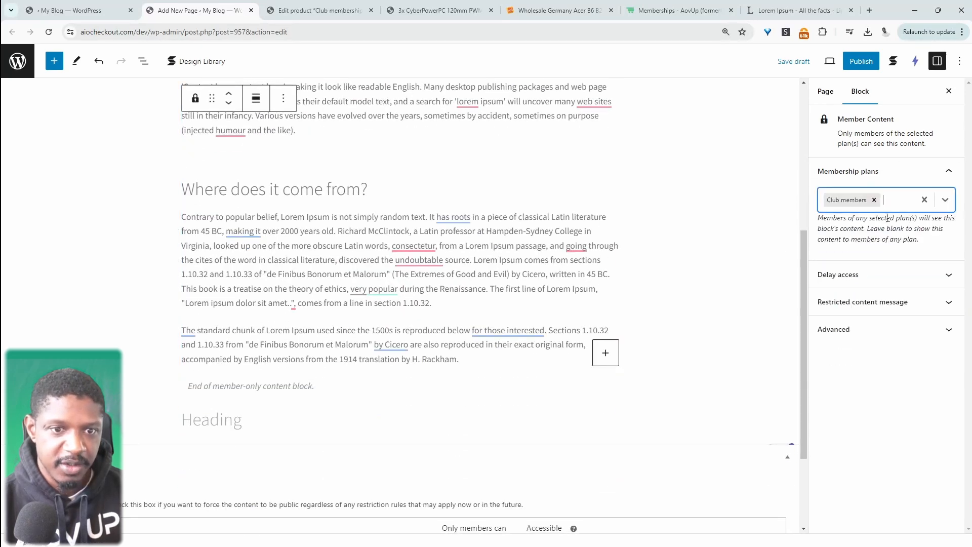
Examine the Member Content block's delay access, restricted content message and advanced options.
click(876, 275)
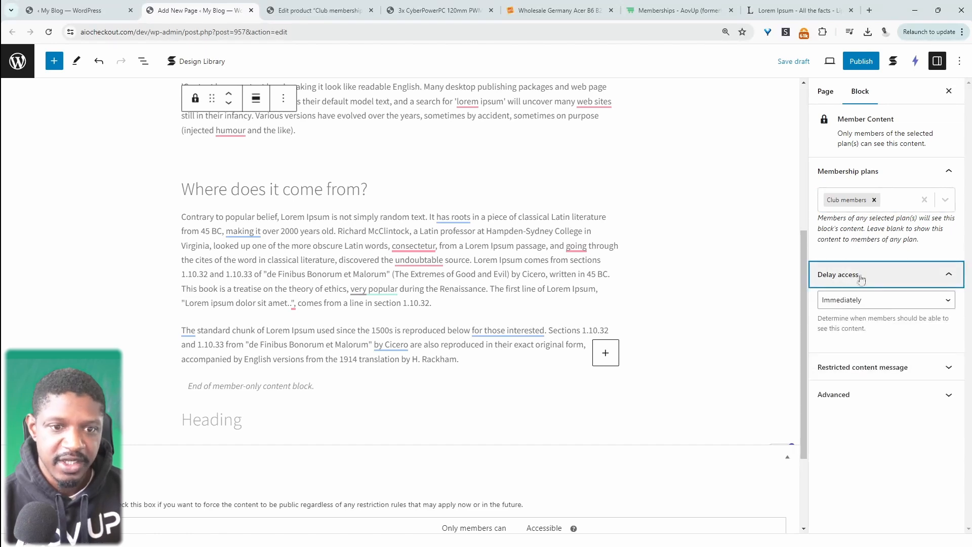
click(881, 367)
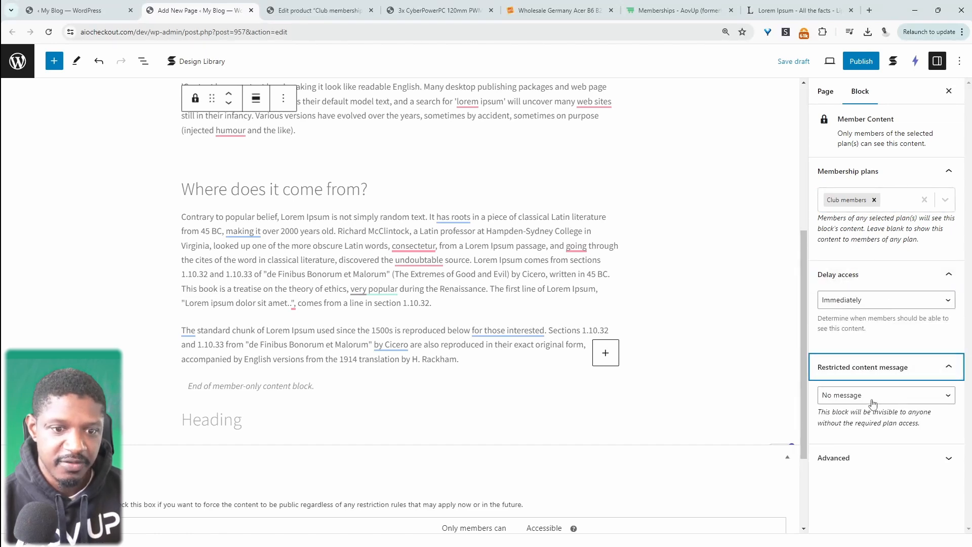
click(874, 457)
click(850, 400)
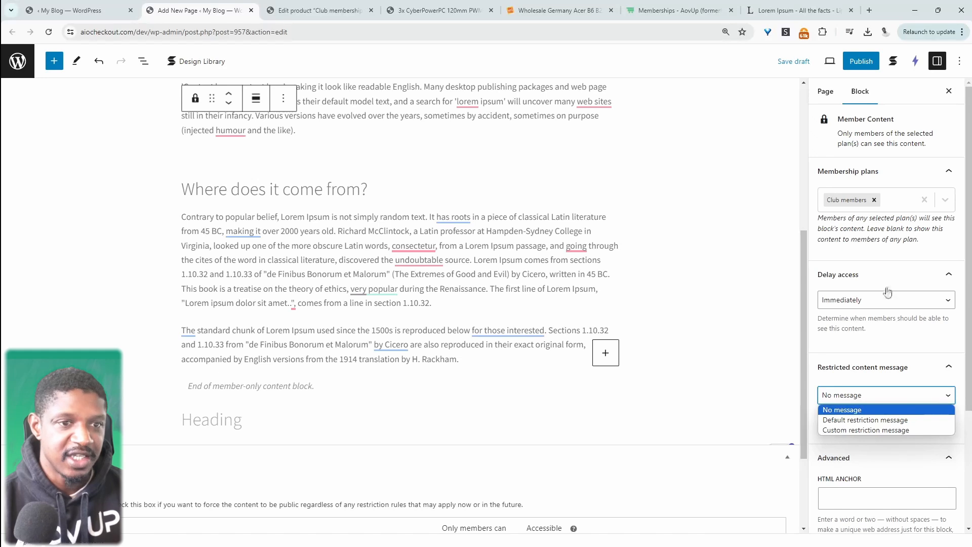
Publish the Paywall page and copy the link address of the live page.
click(862, 61)
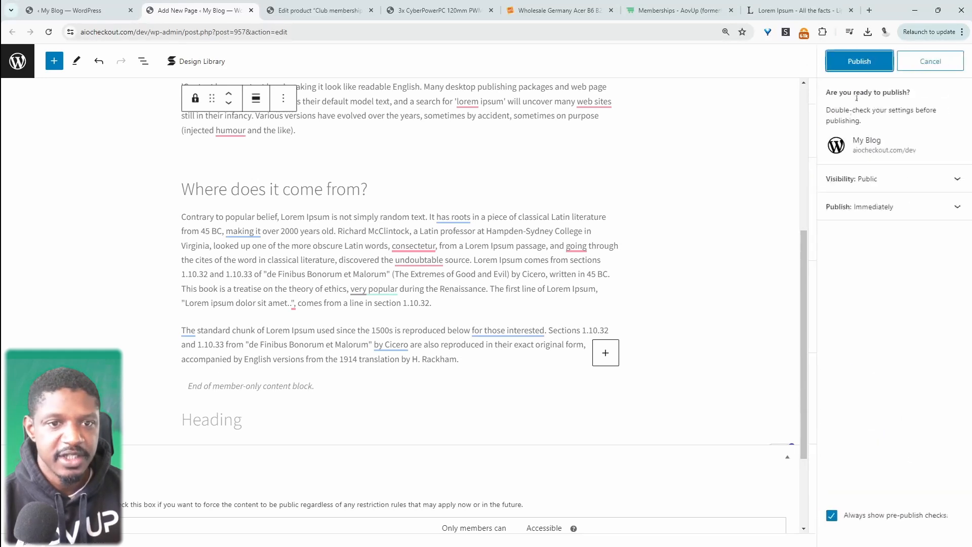
click(859, 61)
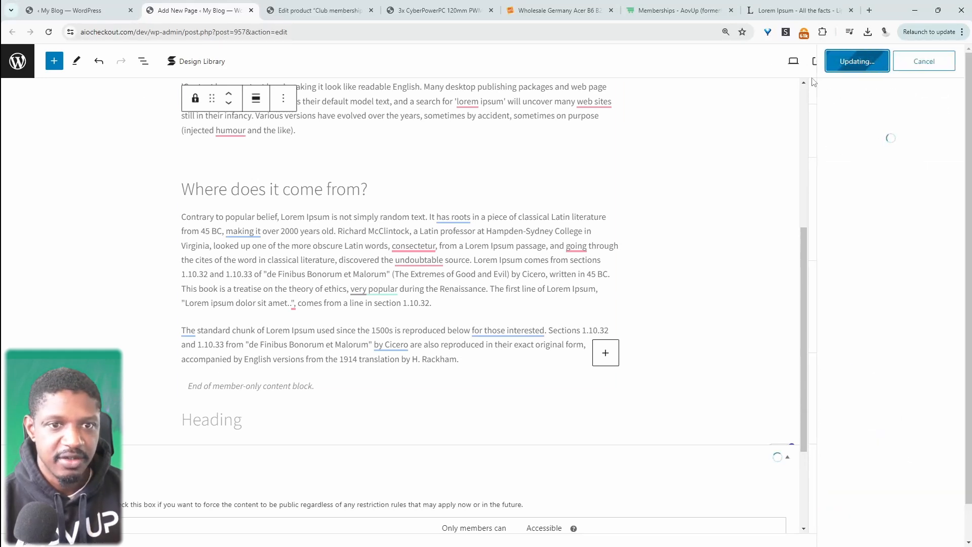
right_click(863, 185)
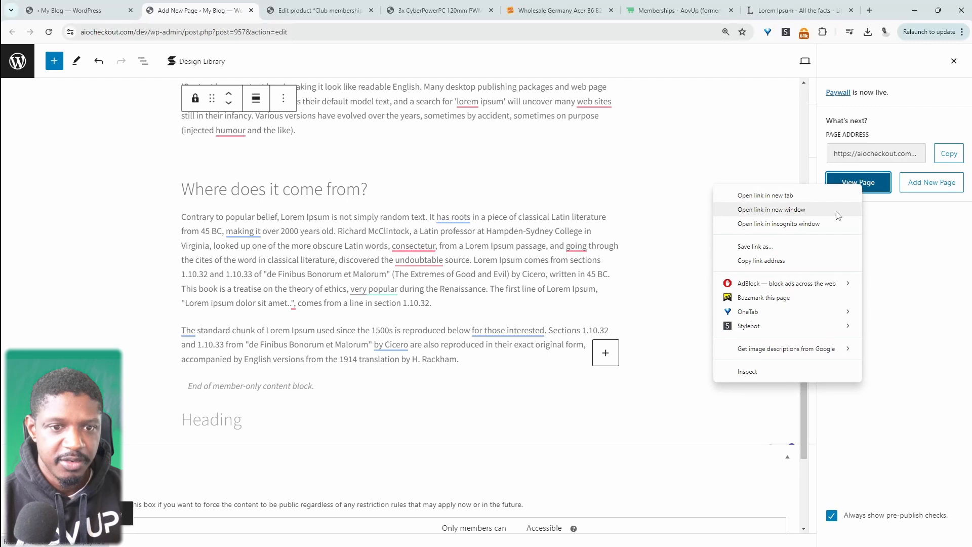
click(789, 260)
Open the copied Paywall page address in a new incognito window and check what a logged-out visitor sees.
key(ctrl+shift+n)
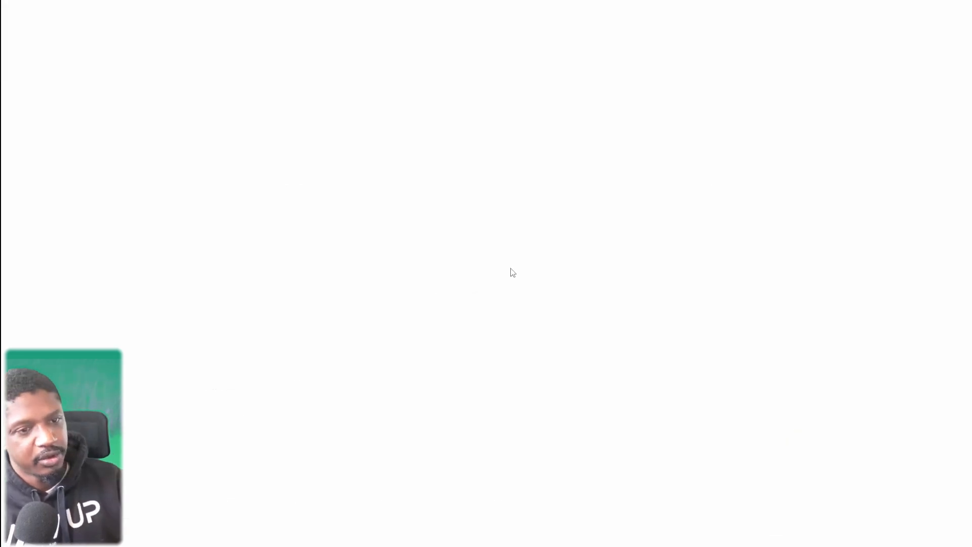
key(ctrl+v)
key(Return)
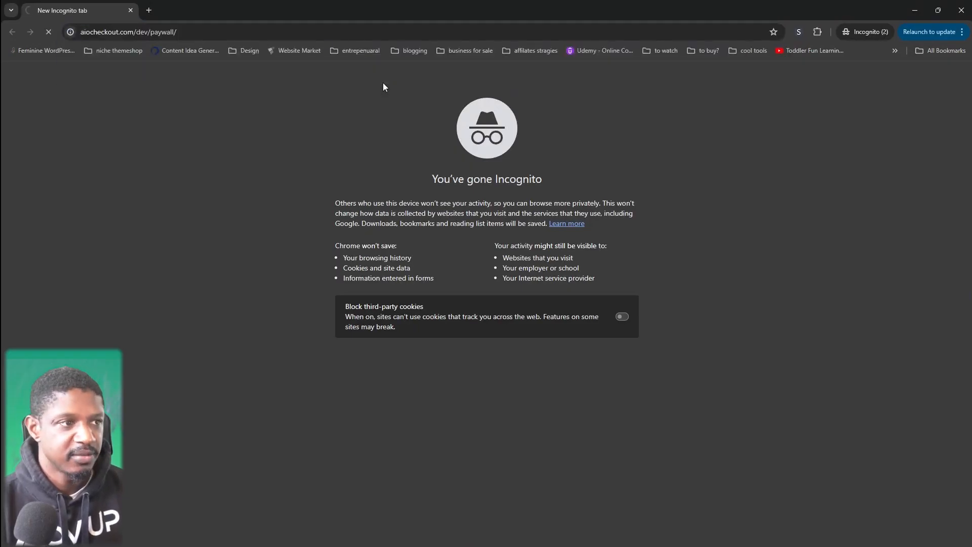
scroll(313, 128, up, 4)
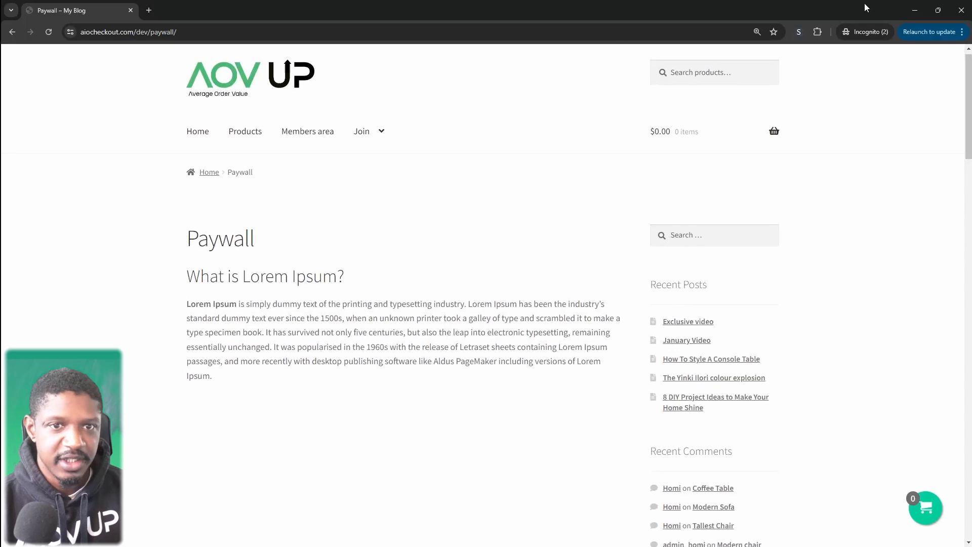
drag(855, 13, 0, 43)
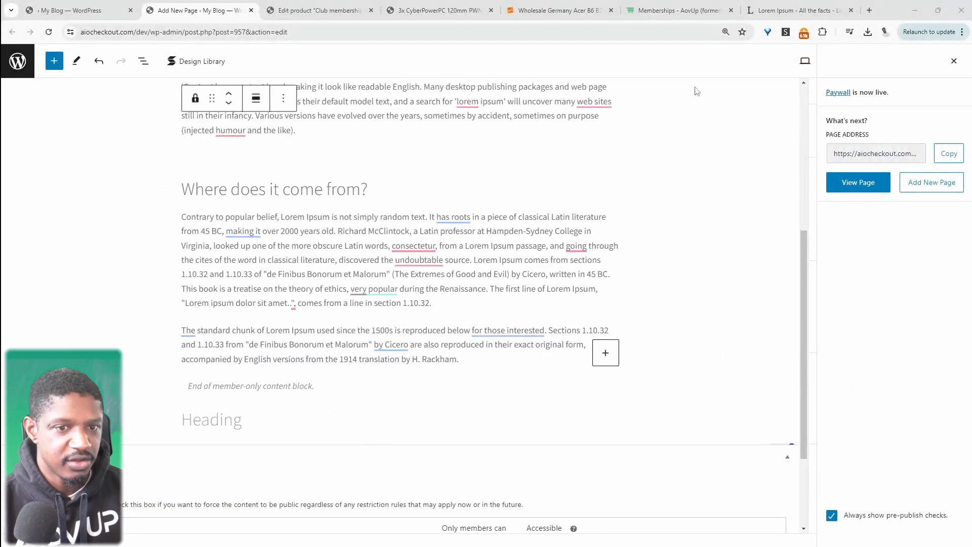
Back in the page editor, set the Member Content block's restricted content message to Custom restriction message.
click(954, 61)
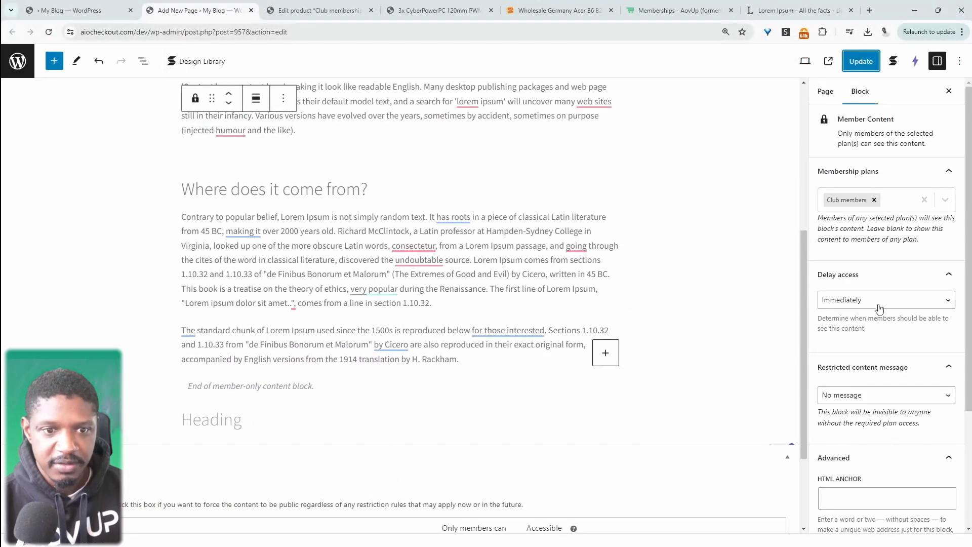
scroll(899, 337, down, 2)
click(899, 329)
click(894, 336)
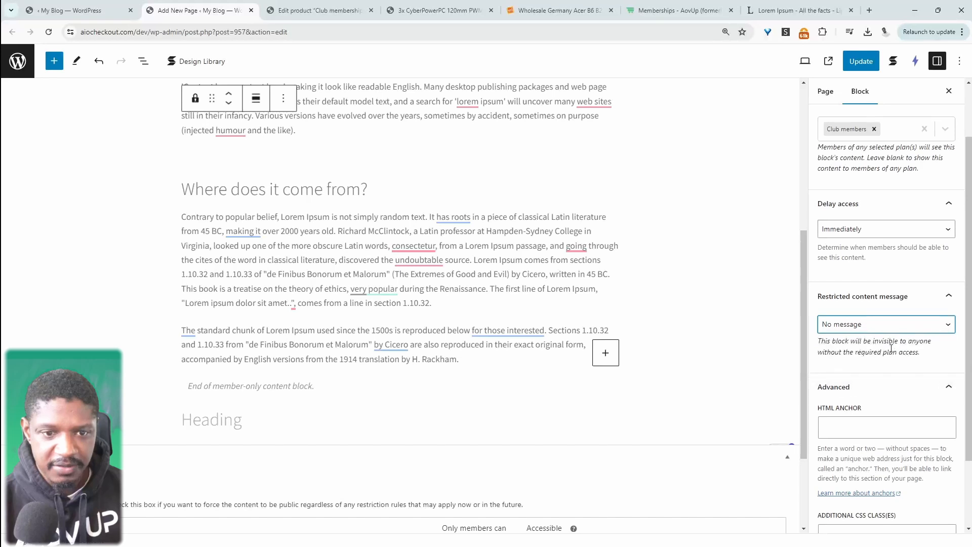
click(893, 326)
click(880, 336)
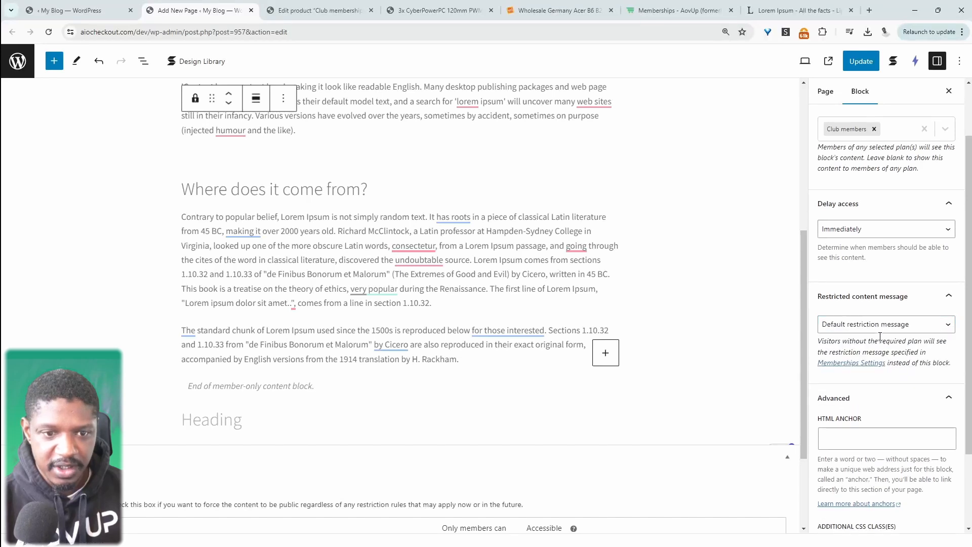
click(886, 328)
click(869, 354)
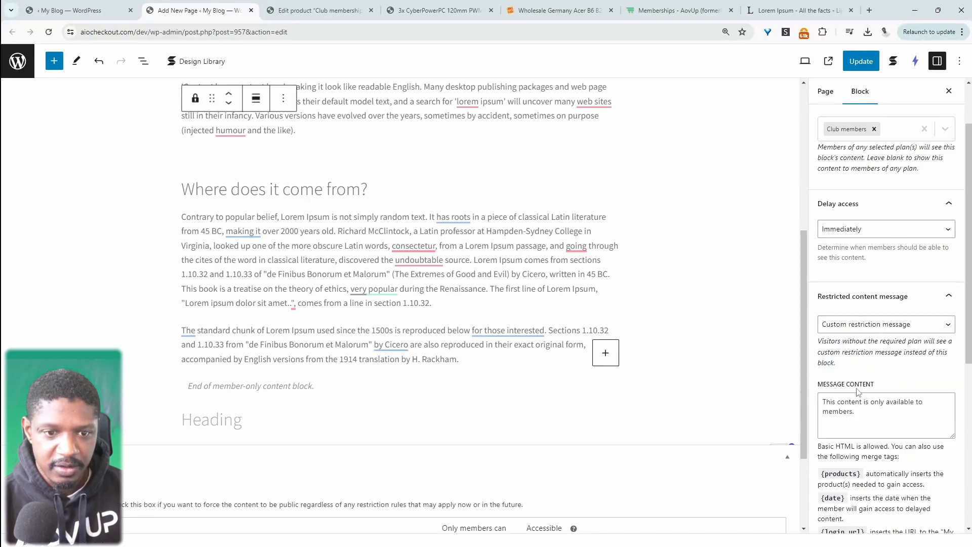
Append "You can signup here: {products}" to the block's custom restriction message and update the page.
scroll(856, 410, down, 2)
click(849, 336)
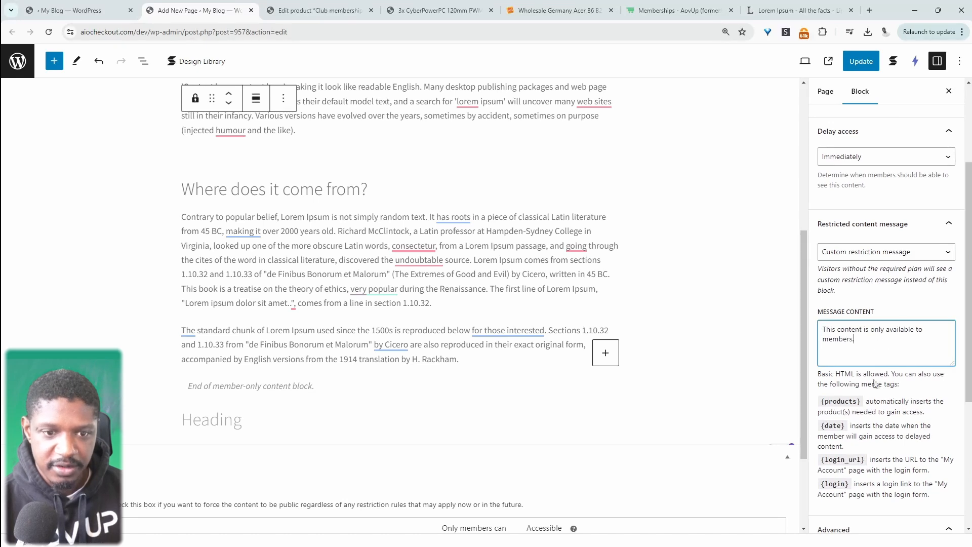
drag(862, 401, 836, 402)
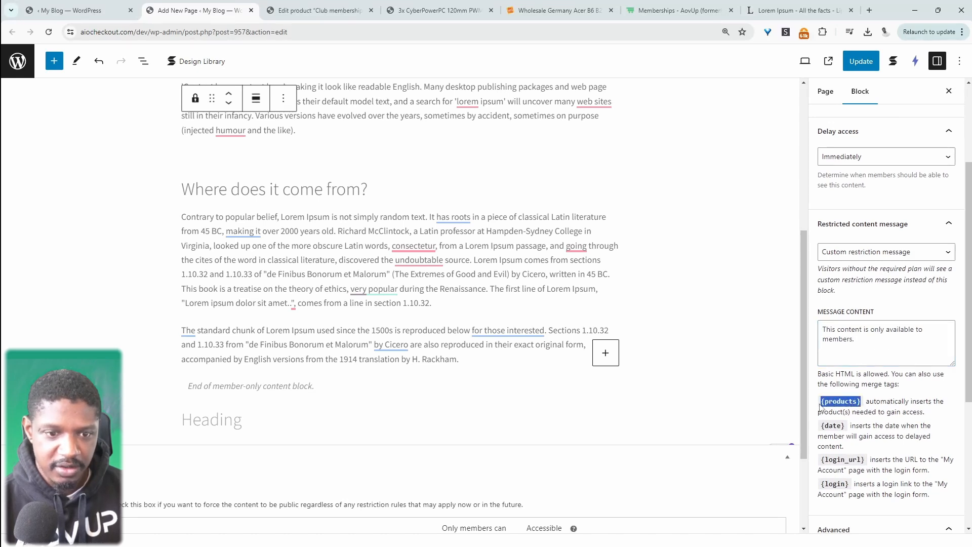
click(888, 349)
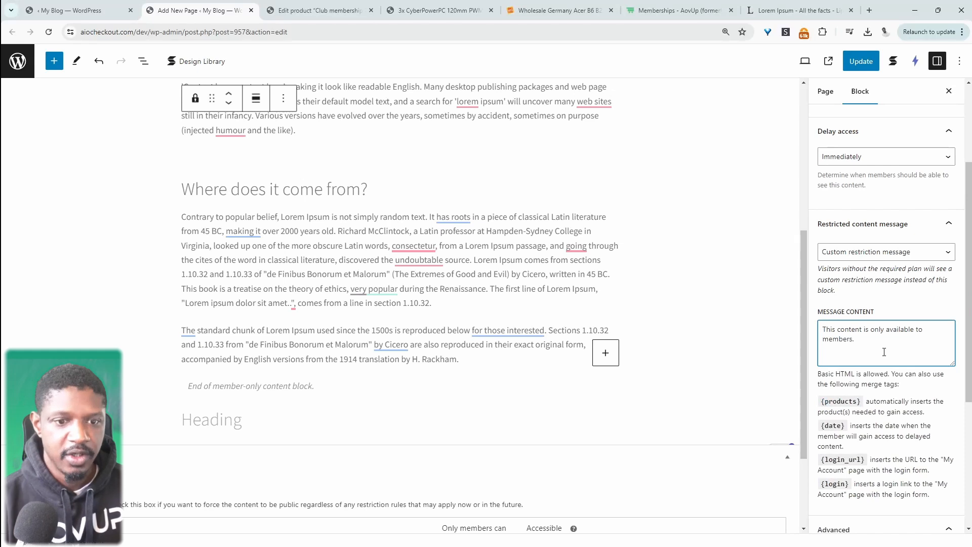
text(You can signup here: {products)
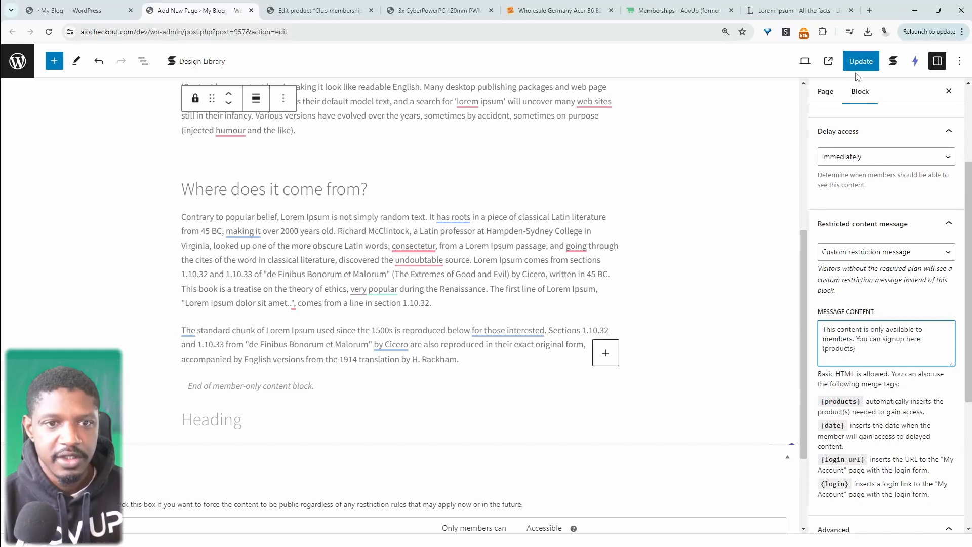
click(861, 66)
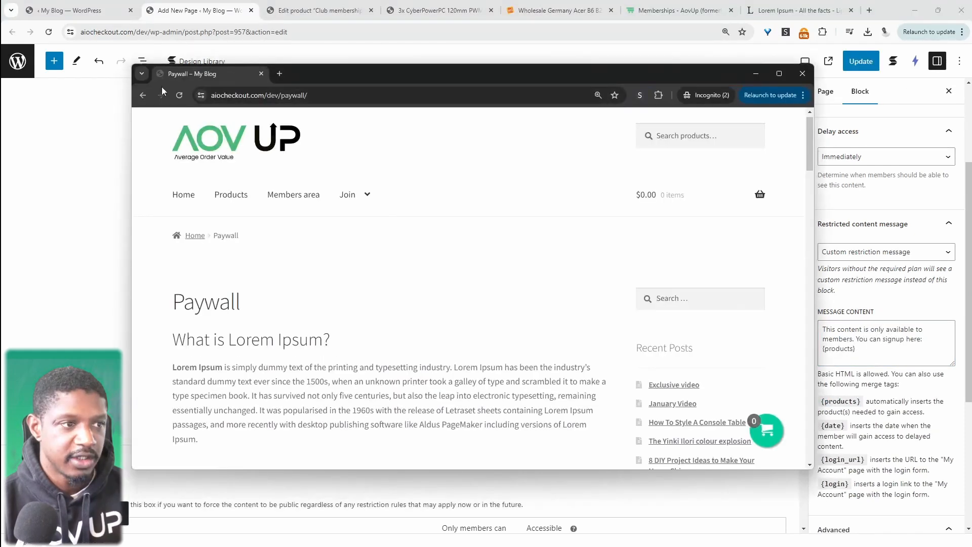
Reload the Paywall page in the incognito window and check the restriction message and its signup link below the "What is Lorem Ipsum?" paragraph.
click(179, 94)
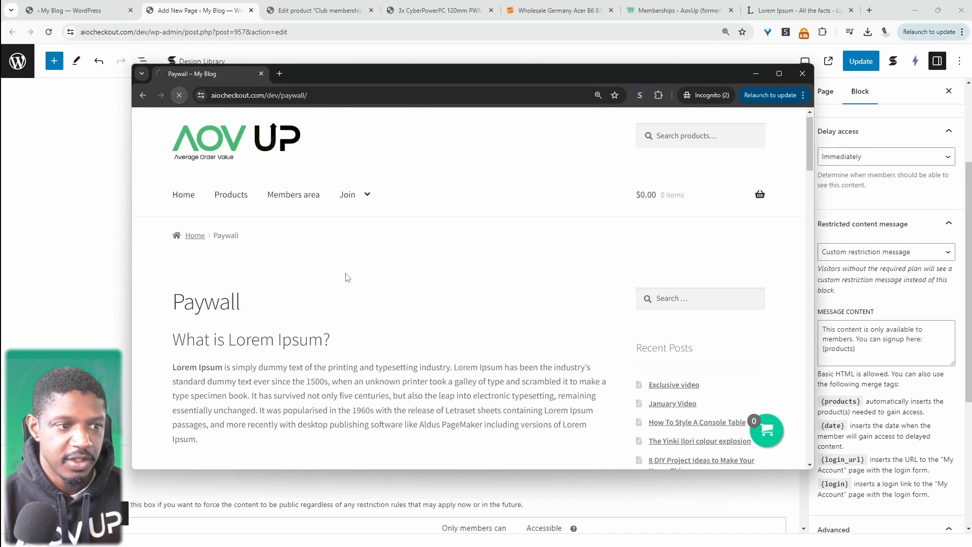
scroll(455, 302, down, 4)
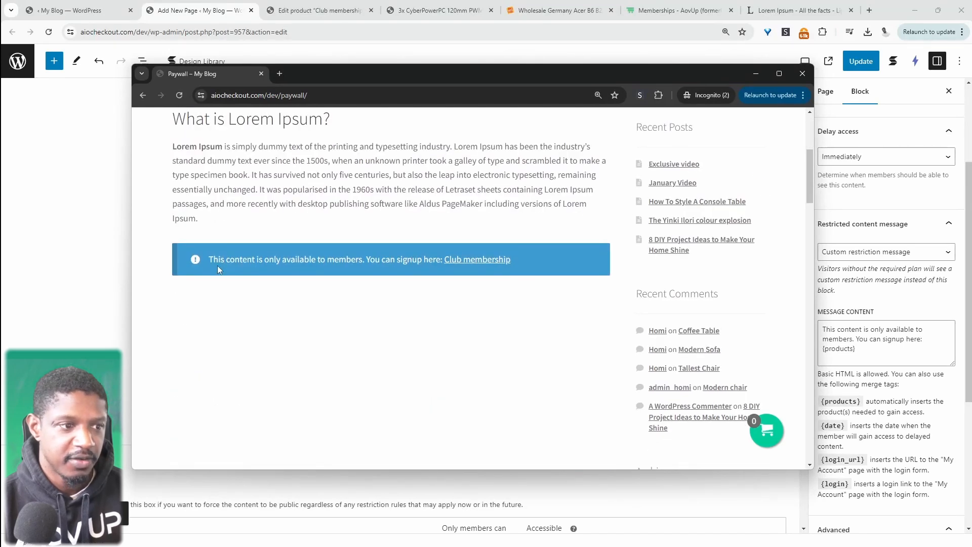
drag(218, 264, 451, 264)
click(442, 267)
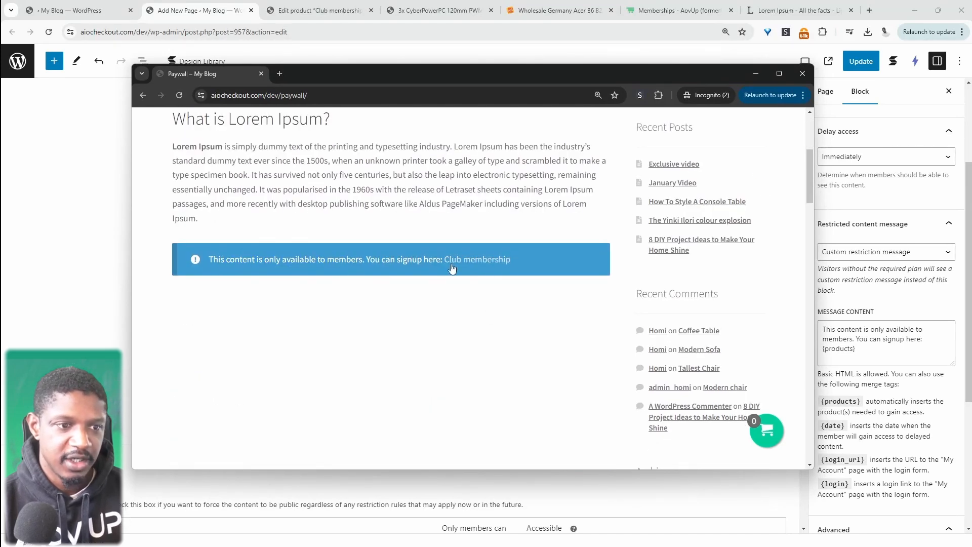